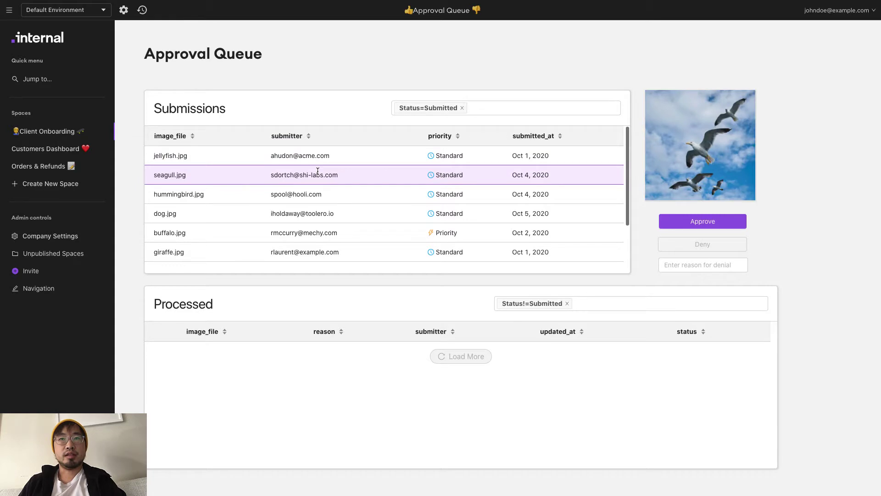
# Step: Approve the hummingbird.jpg submission in the approval queue
pyautogui.click(341, 198)
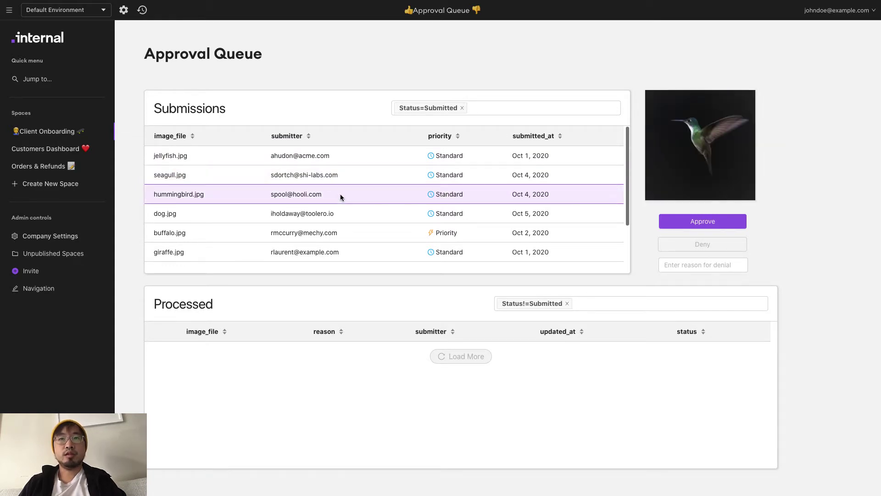
pyautogui.click(691, 222)
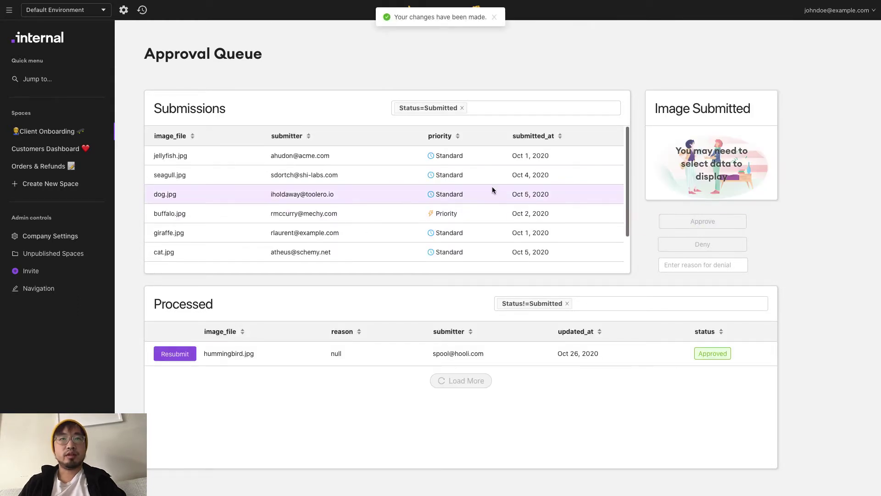
# Step: Deny the buffalo.jpg submission with the reason "Doesn't match", and resubmit it from the processed entries
pyautogui.click(352, 214)
pyautogui.click(690, 265)
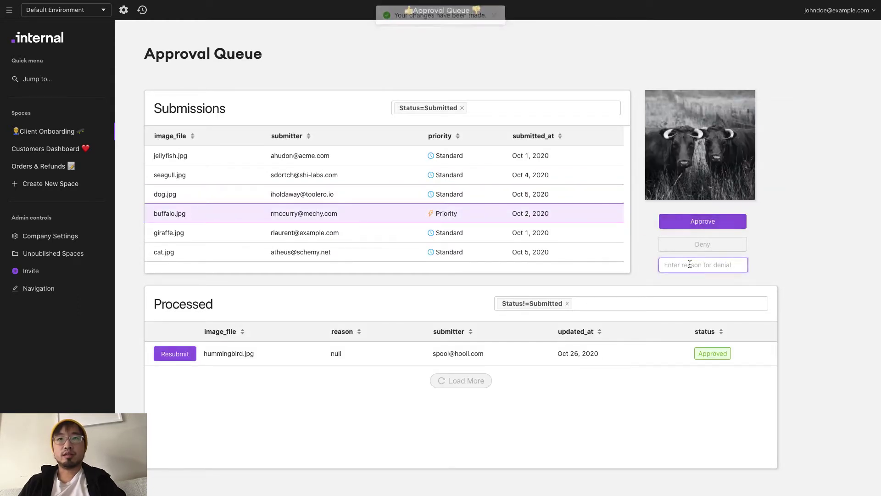
pyautogui.write("Doesn't match")
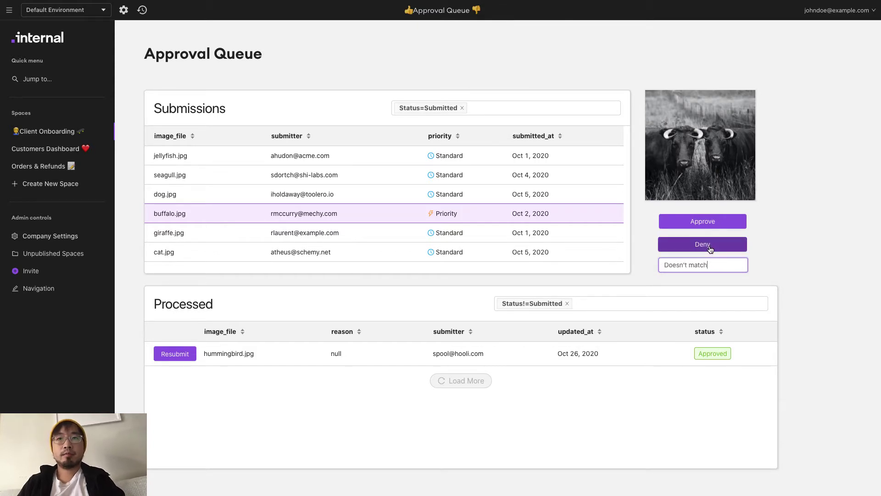
pyautogui.click(709, 247)
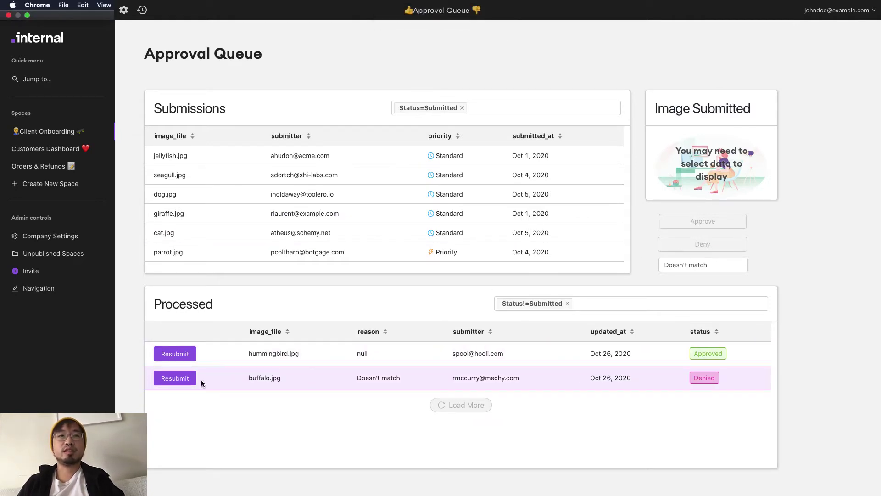
pyautogui.click(187, 383)
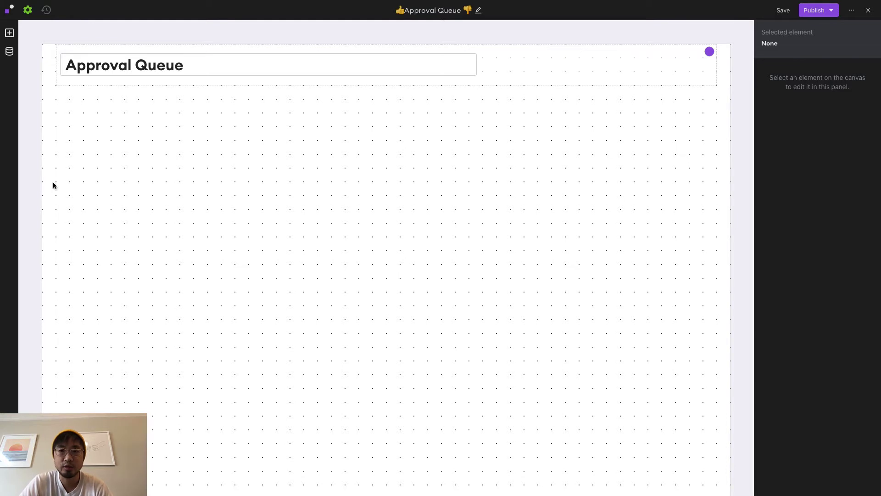
# Step: Add a table component below the Approval Queue title and narrow it to about two thirds of the canvas width
pyautogui.click(9, 34)
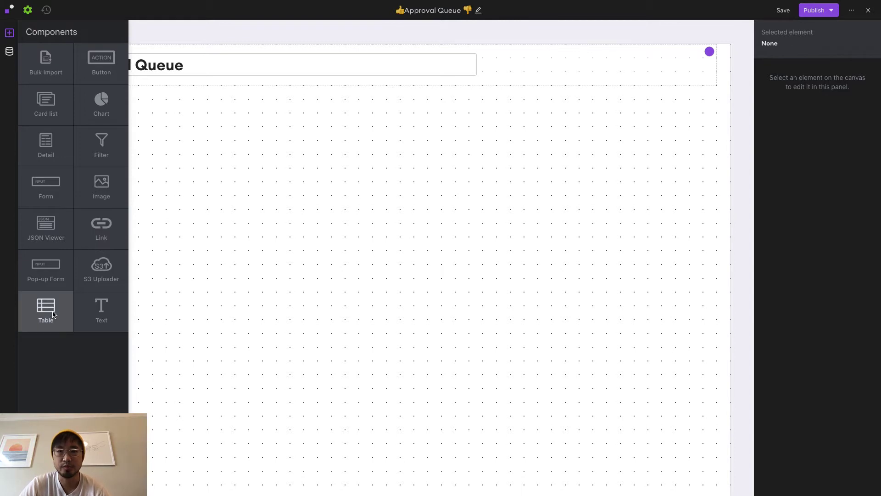
pyautogui.moveTo(53, 314); pyautogui.dragTo(190, 139)
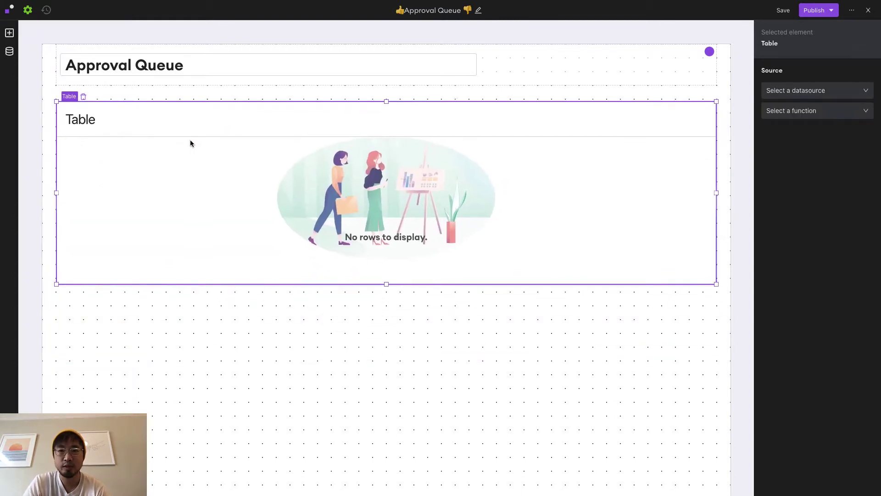
pyautogui.moveTo(716, 192); pyautogui.dragTo(511, 190)
# Step: Connect the table to the Demo Database with the List image_submissions records function and name it Submissions
pyautogui.click(830, 94)
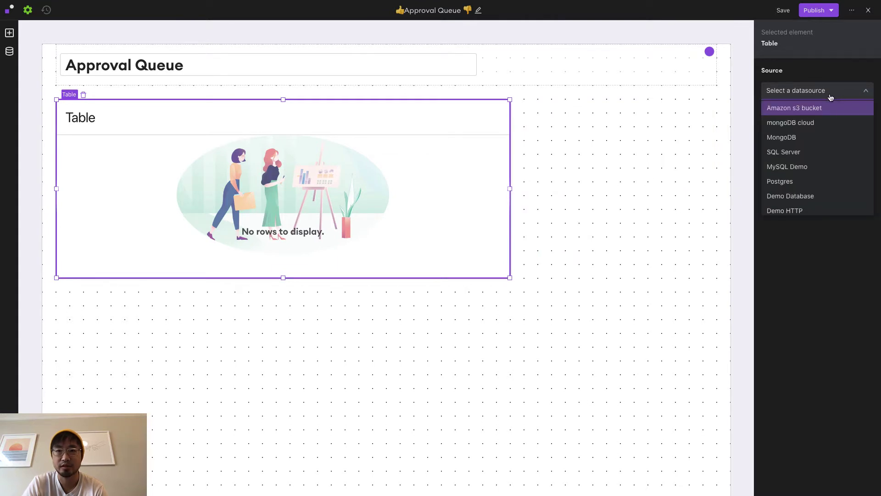
pyautogui.click(826, 199)
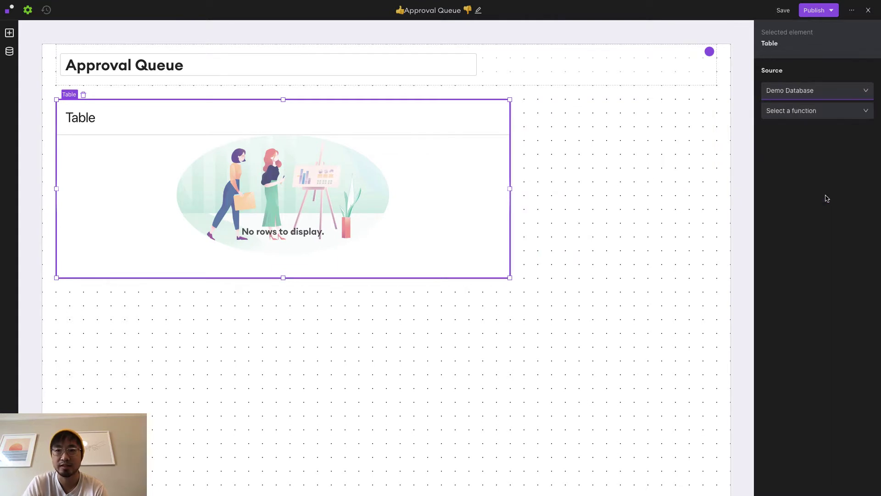
pyautogui.click(804, 117)
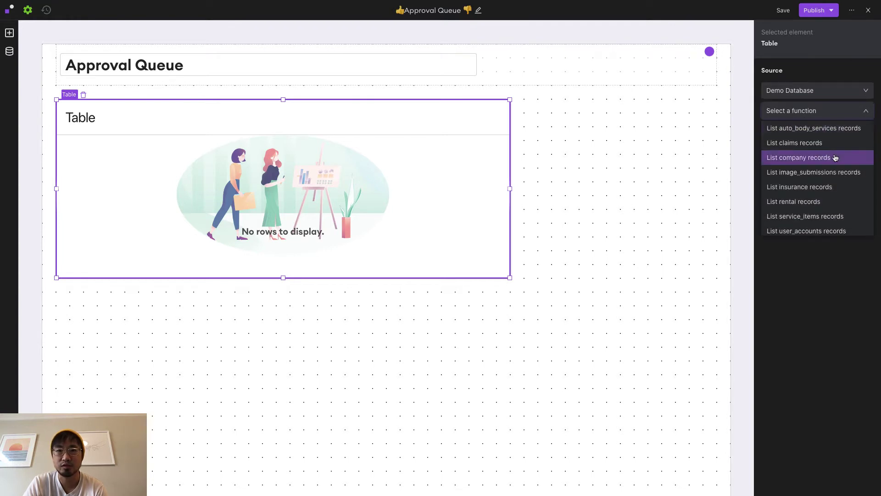
pyautogui.scroll(-1, 836, 158)
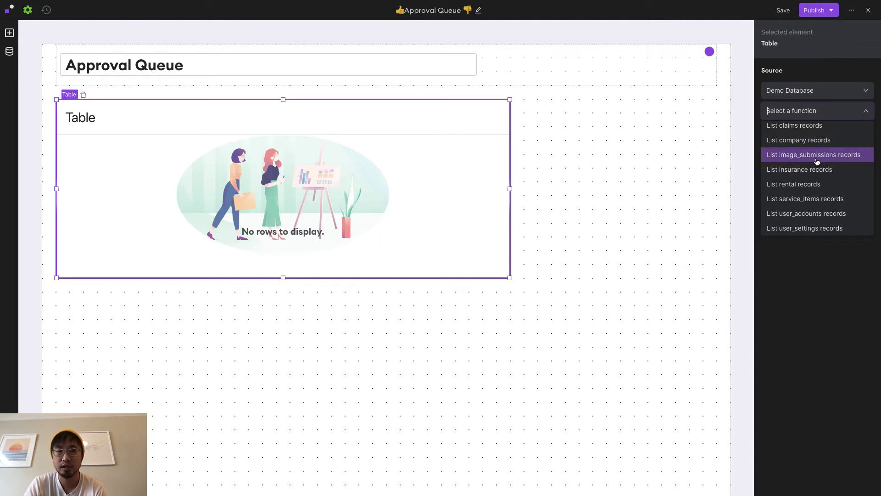
pyautogui.click(810, 160)
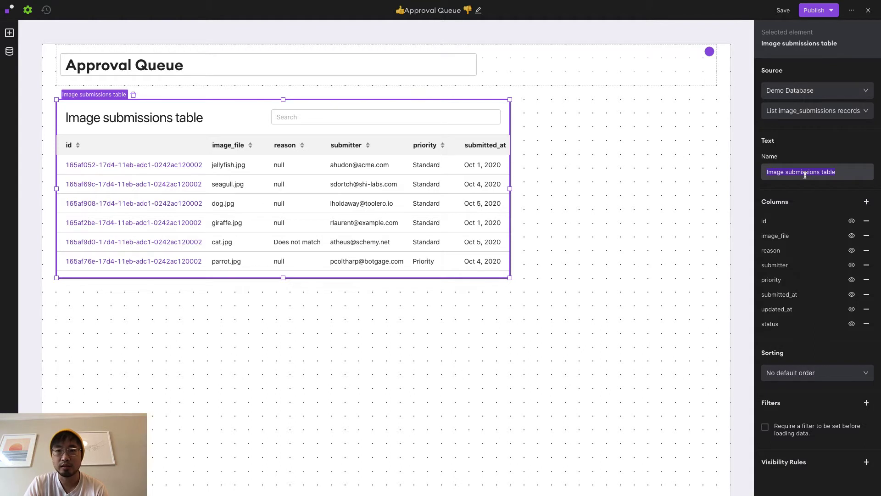
pyautogui.write('Subm')
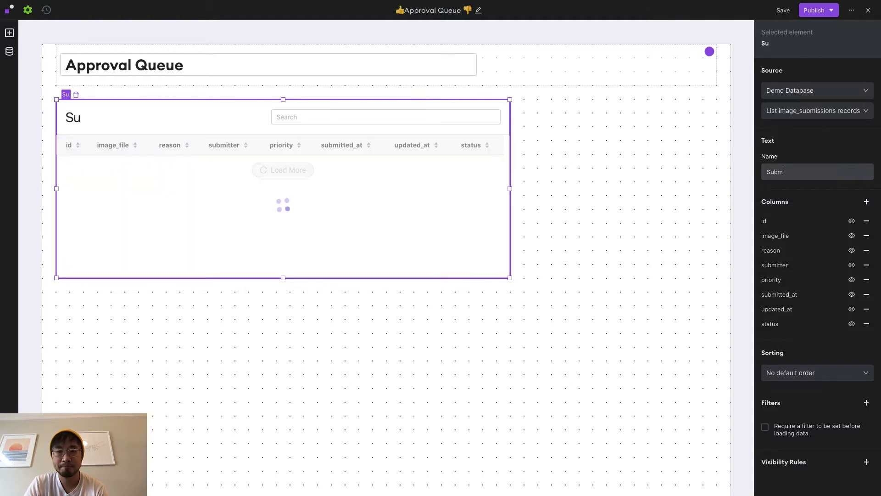
pyautogui.write('issions')
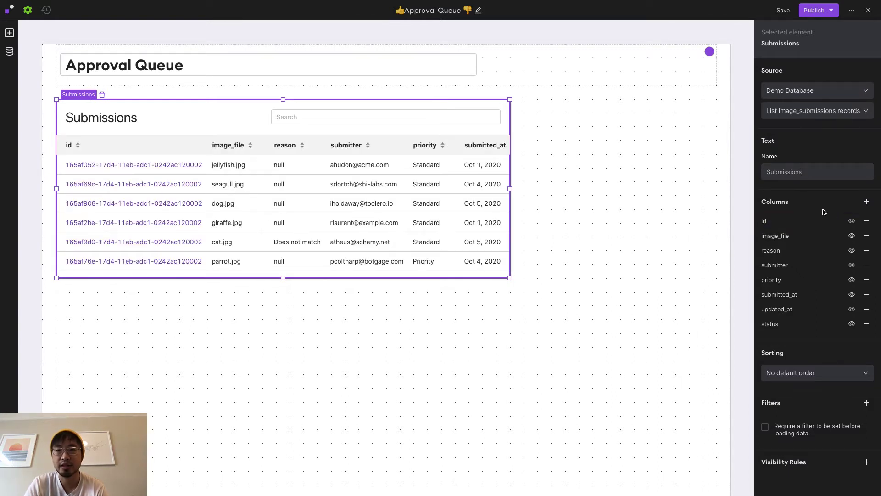
# Step: Hide the id, reason, status and updated_at columns of the Submissions table
pyautogui.click(851, 223)
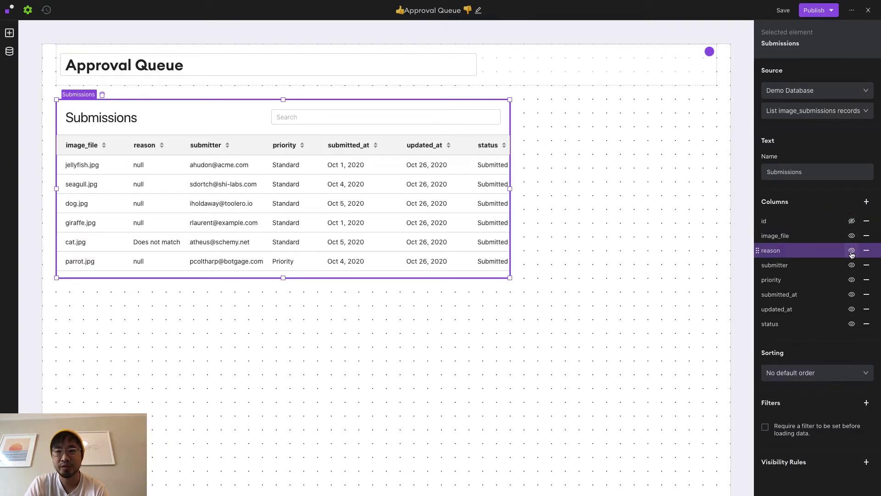
pyautogui.click(852, 253)
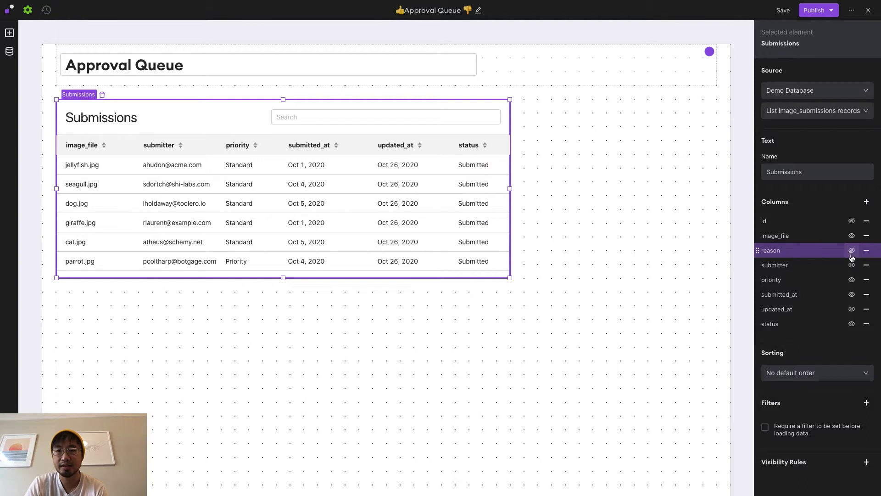
pyautogui.click(851, 324)
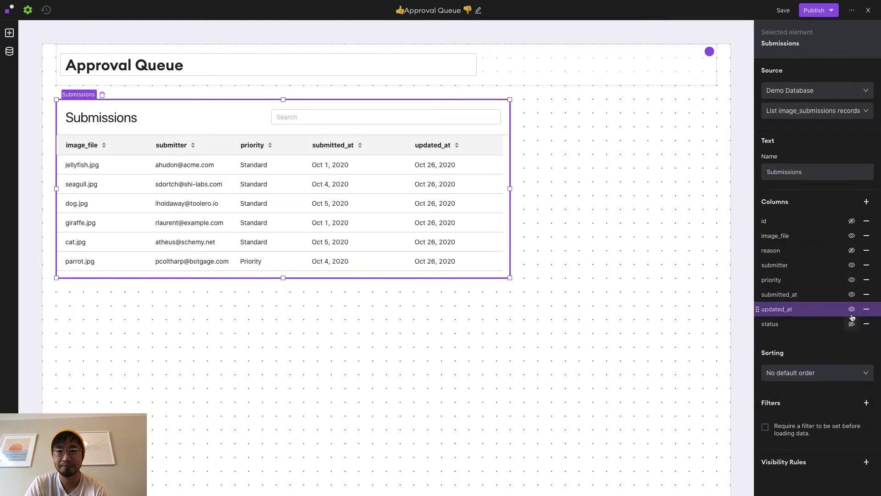
pyautogui.click(851, 310)
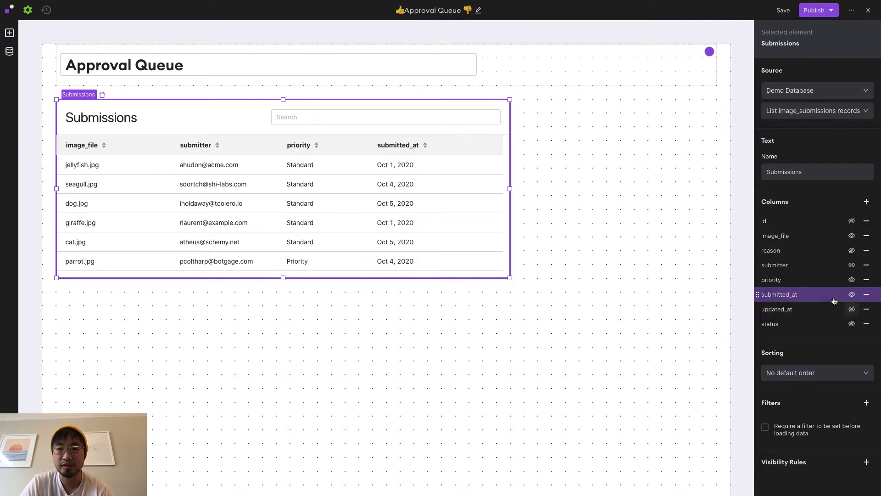
# Step: Set the priority column's display type to Icon, with a blue clock rule using Standard as display name and actual value
pyautogui.click(809, 285)
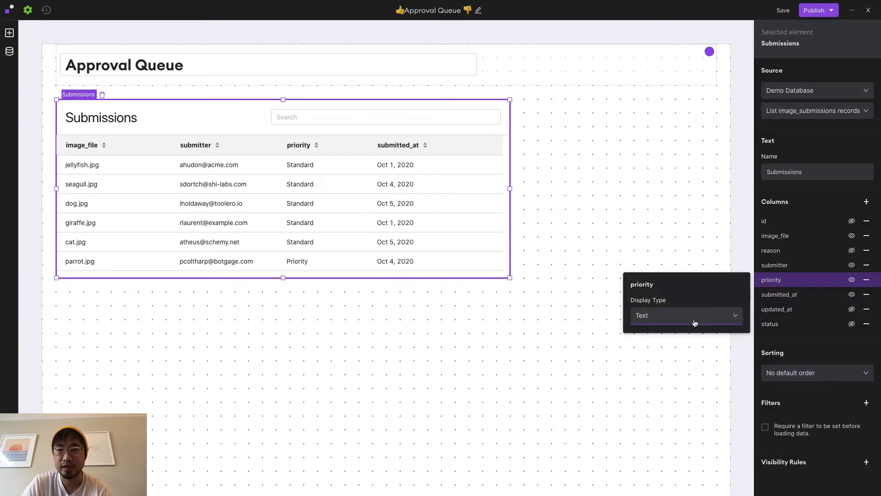
pyautogui.click(695, 323)
pyautogui.click(680, 349)
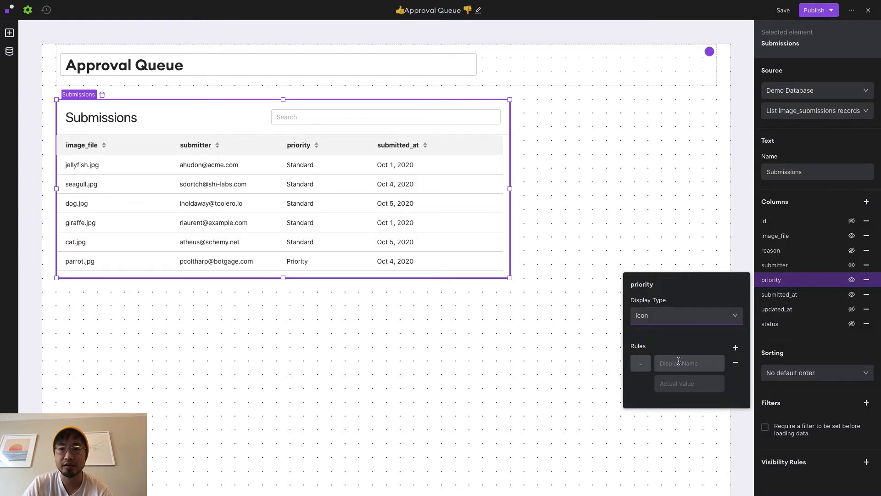
pyautogui.click(671, 363)
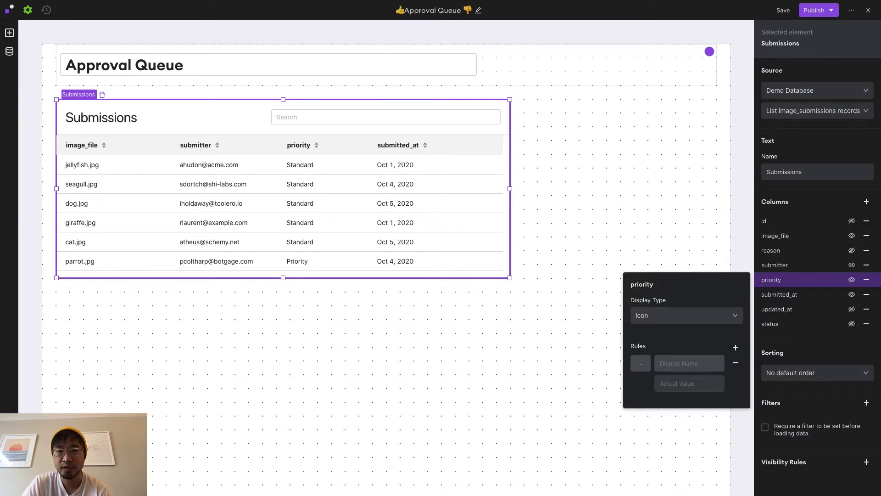
pyautogui.write('Standard')
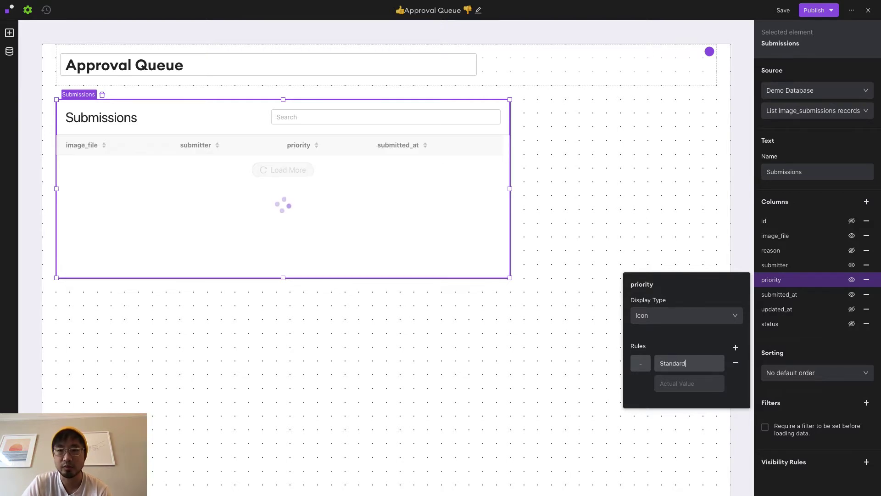
pyautogui.press('Tab')
pyautogui.write('Standard')
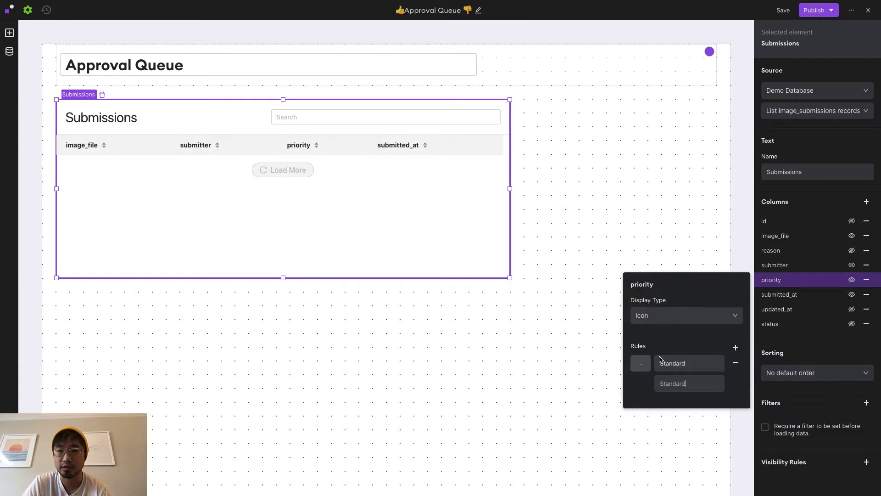
pyautogui.click(639, 370)
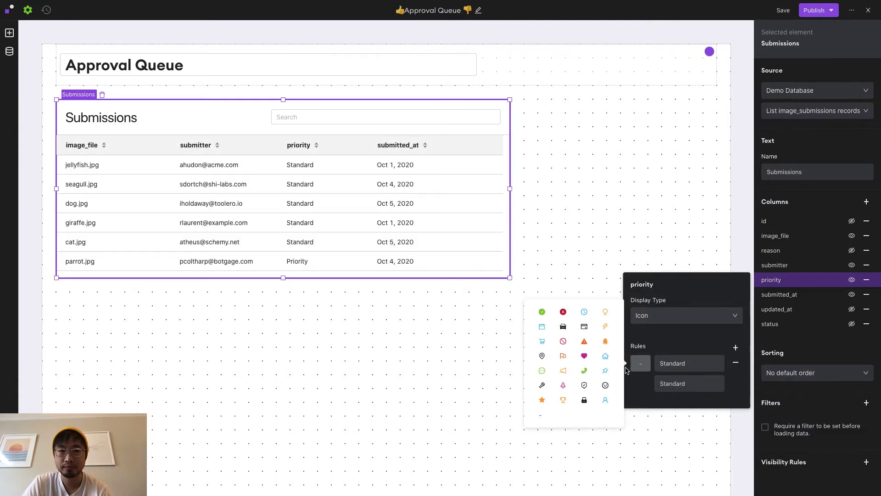
pyautogui.click(584, 312)
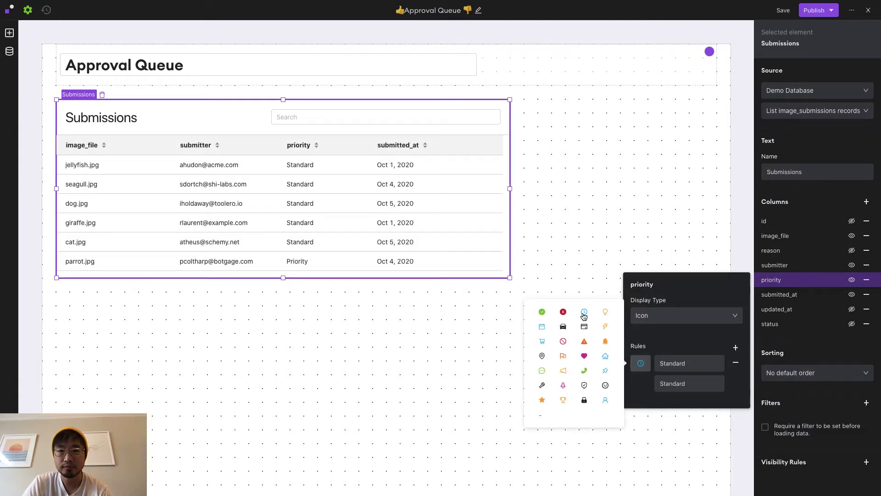
# Step: Add a second icon rule to the priority column with an orange lightning bolt, using Priority as display name and actual value
pyautogui.click(737, 349)
pyautogui.click(641, 415)
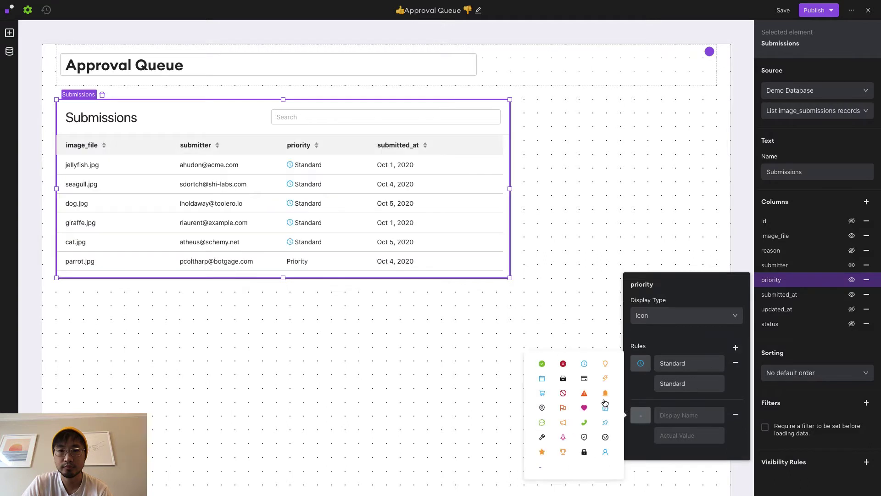
pyautogui.click(606, 378)
pyautogui.click(682, 417)
pyautogui.write('Priority')
pyautogui.press('Tab')
pyautogui.write('Priority')
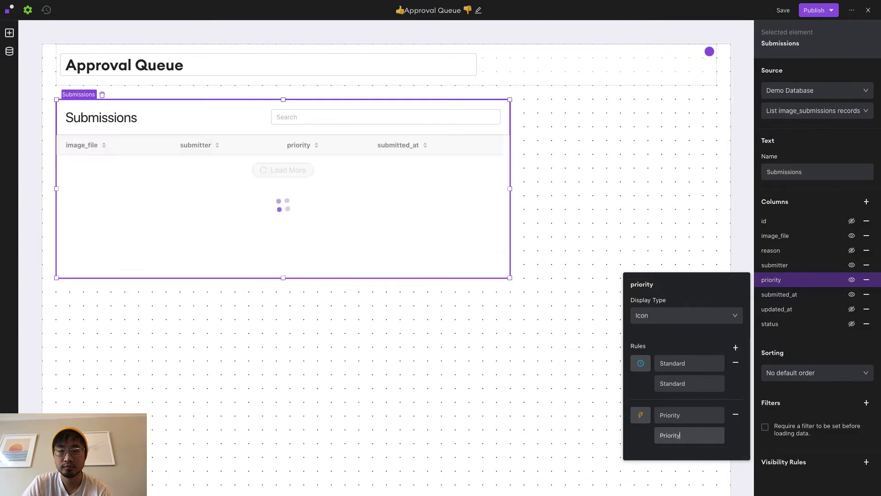
pyautogui.click(829, 356)
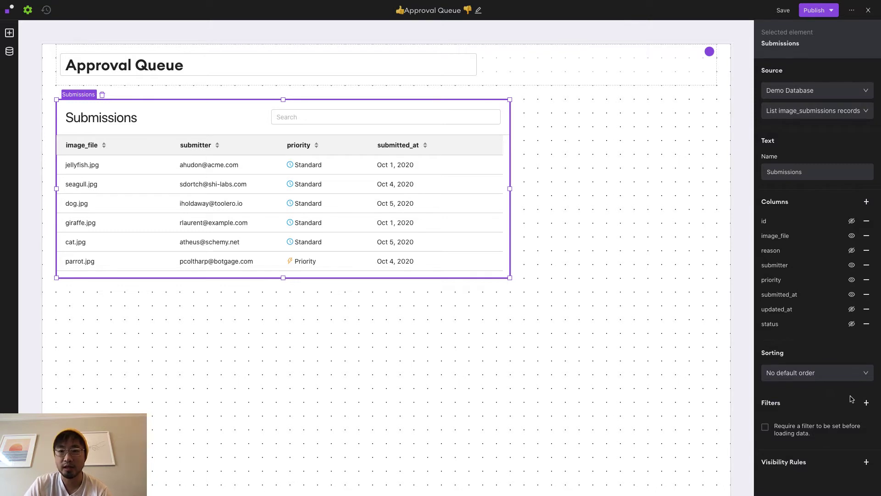
# Step: Add a filter to the Submissions table requiring status is equal to Submitted
pyautogui.click(867, 404)
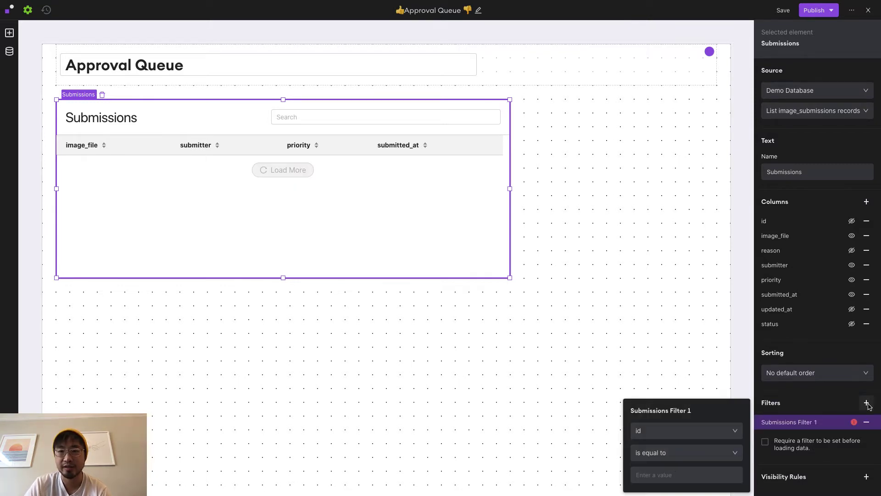
pyautogui.click(716, 434)
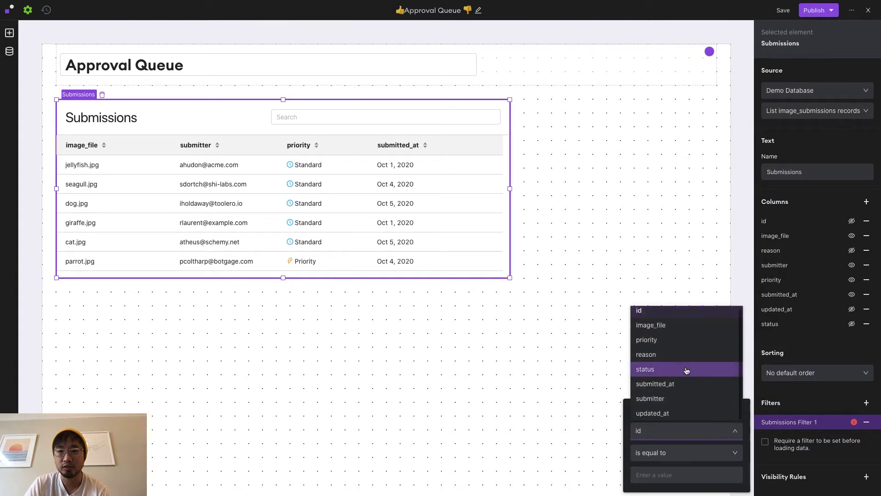
pyautogui.click(685, 369)
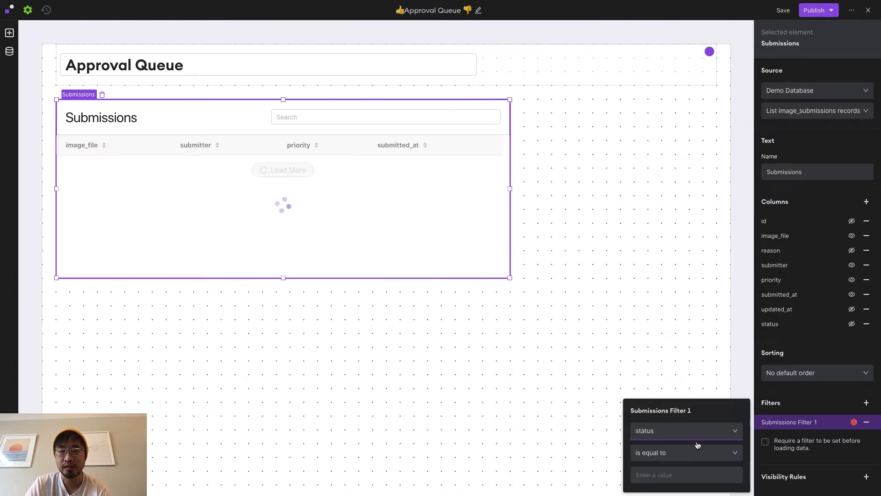
pyautogui.click(684, 479)
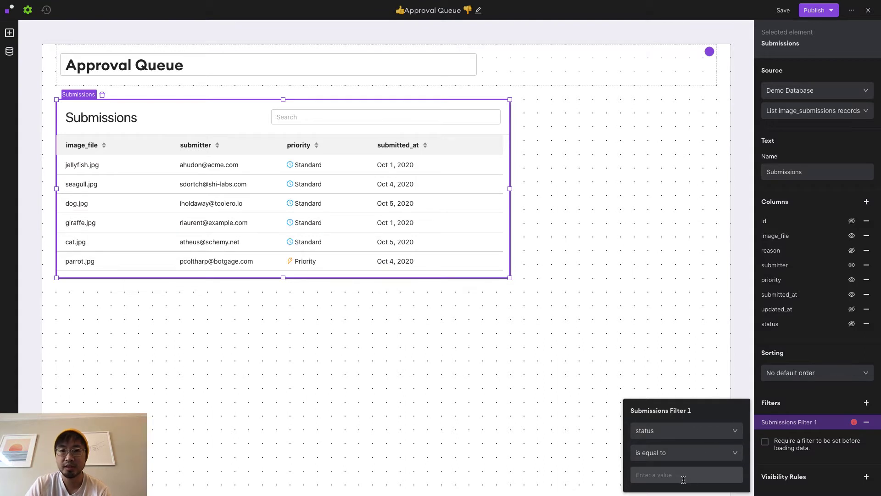
pyautogui.write('Submitted')
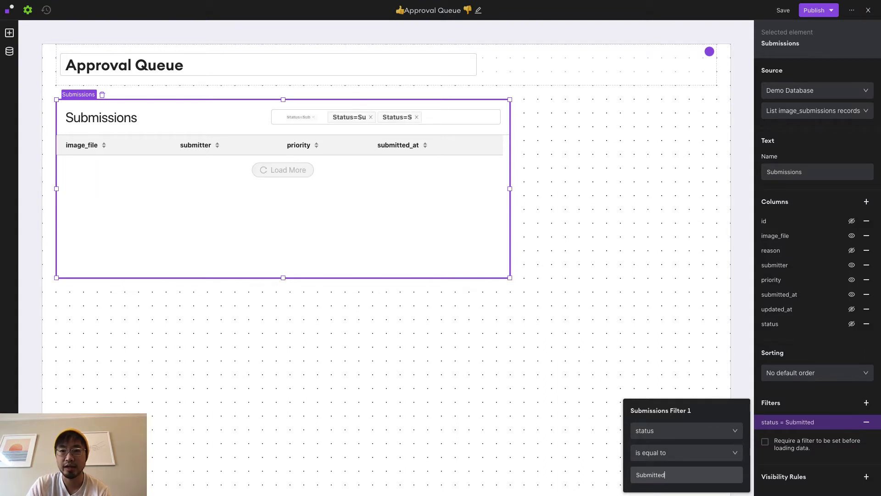
pyautogui.click(801, 401)
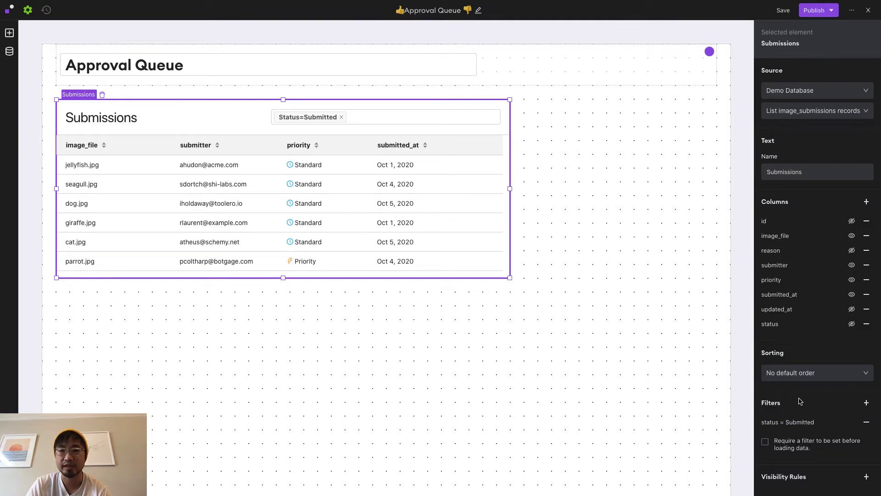
# Step: Add an Image component to the canvas beside the Submissions table
pyautogui.click(512, 112)
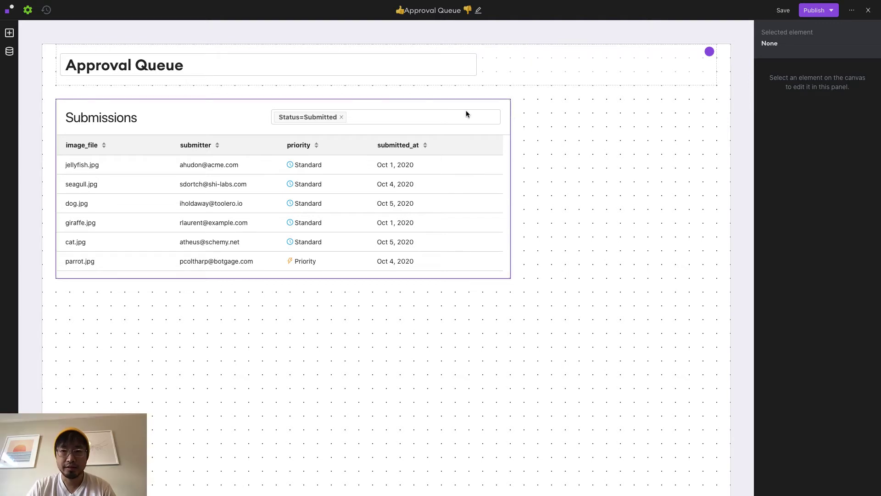
pyautogui.click(9, 33)
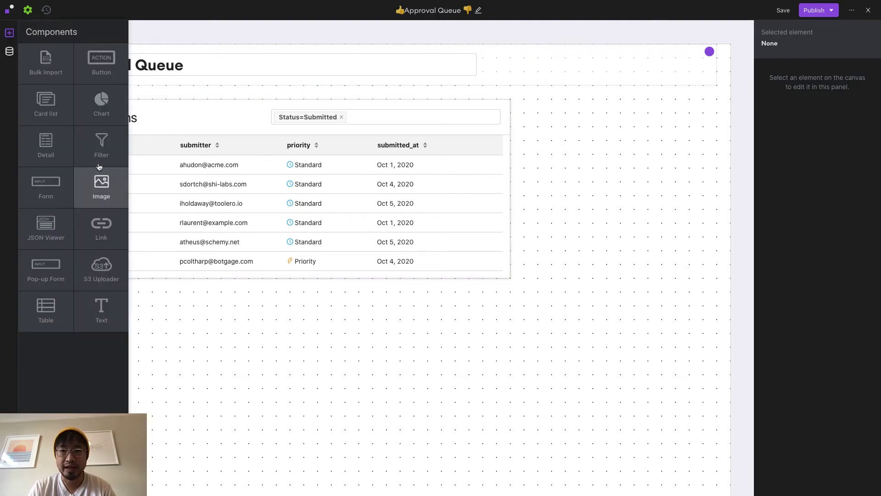
pyautogui.moveTo(101, 184); pyautogui.dragTo(647, 147)
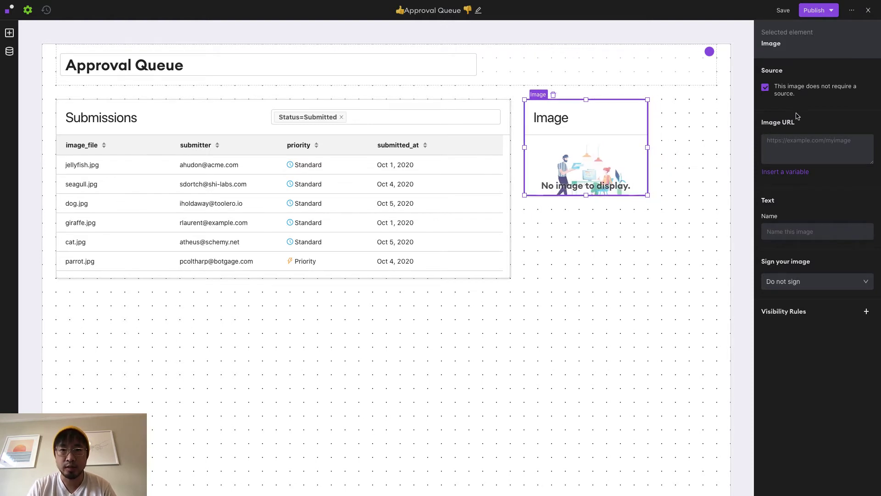
pyautogui.click(793, 141)
pyautogui.write('https://internalio.images.s3.us-east-2.amazonaws.com/')
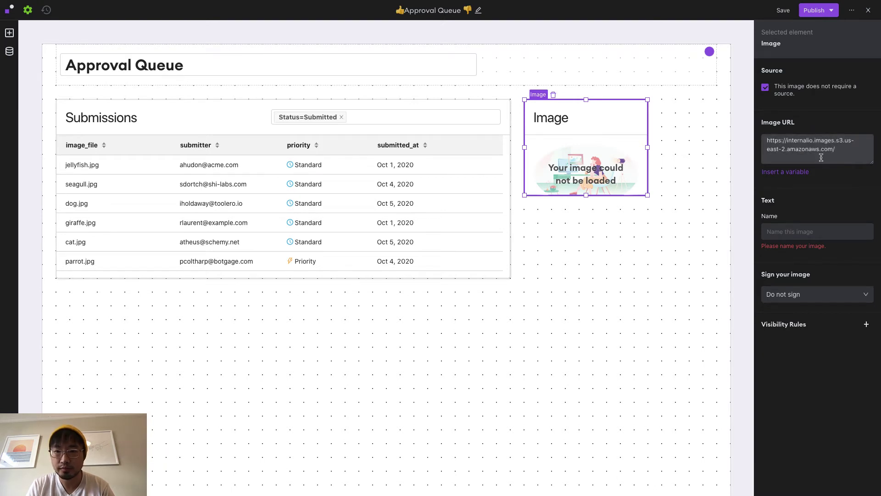
pyautogui.click(797, 179)
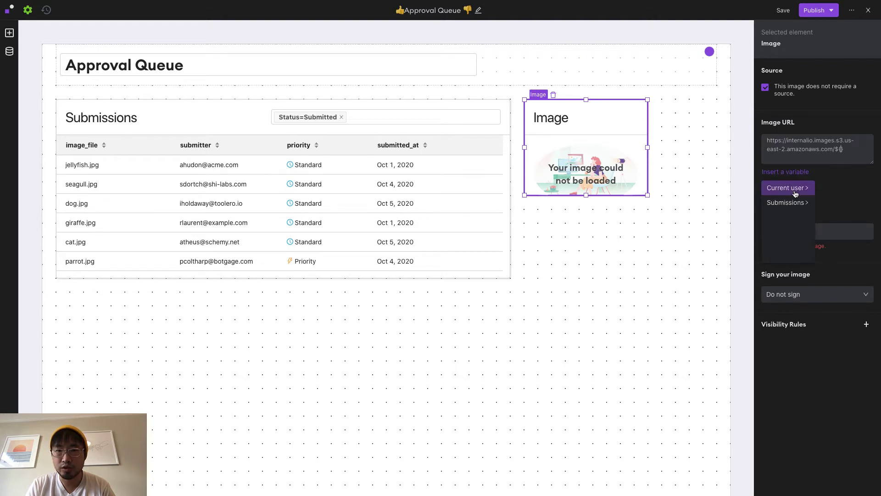
pyautogui.click(786, 205)
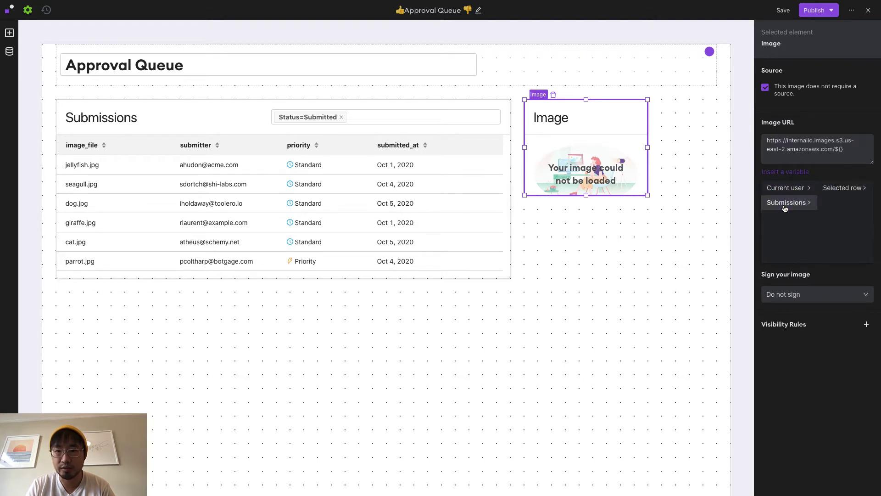
pyautogui.click(844, 195)
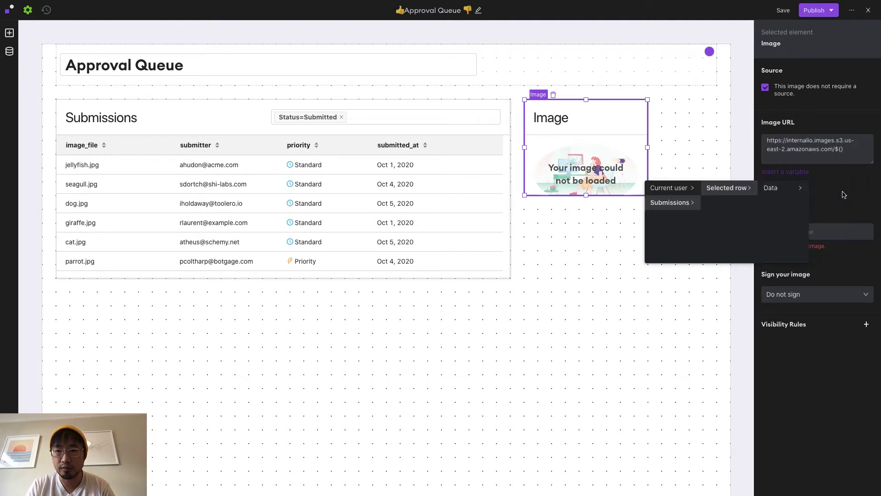
pyautogui.click(784, 191)
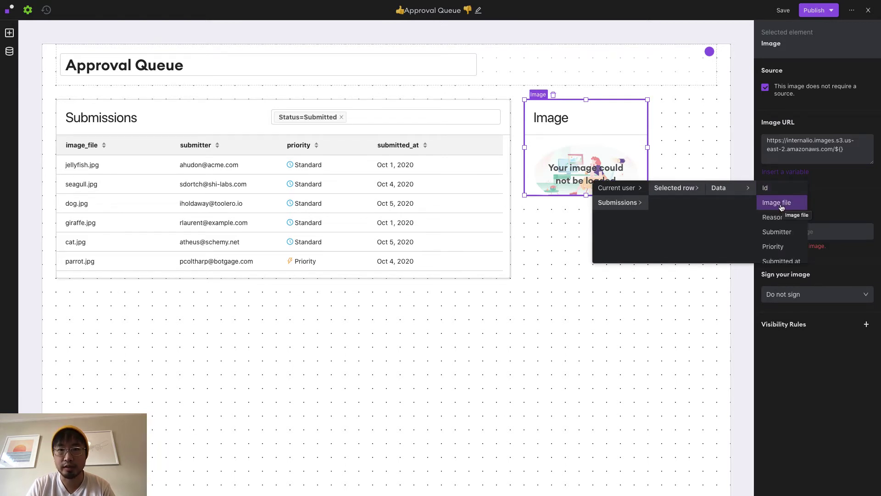
pyautogui.click(782, 207)
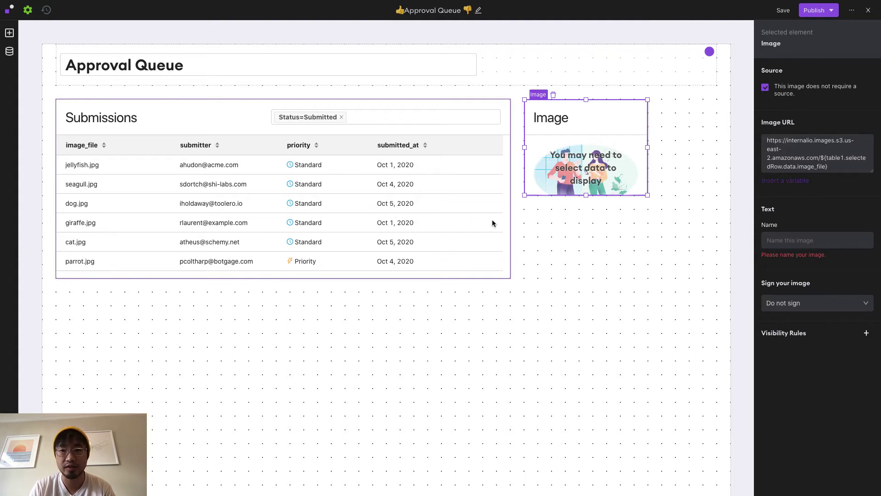
# Step: Name the image component "Image Submitted" and sign it with the Amazon s3 bucket's credentials
pyautogui.click(795, 240)
pyautogui.write('Imag')
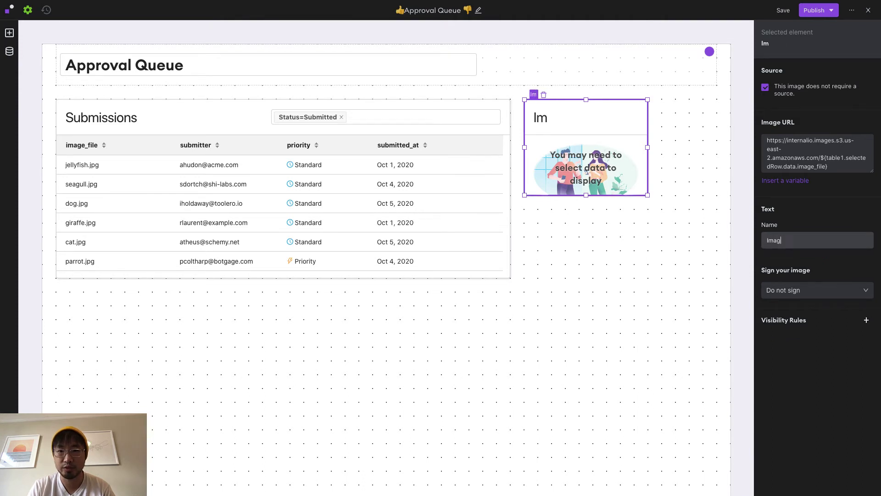
pyautogui.write('e Submitt')
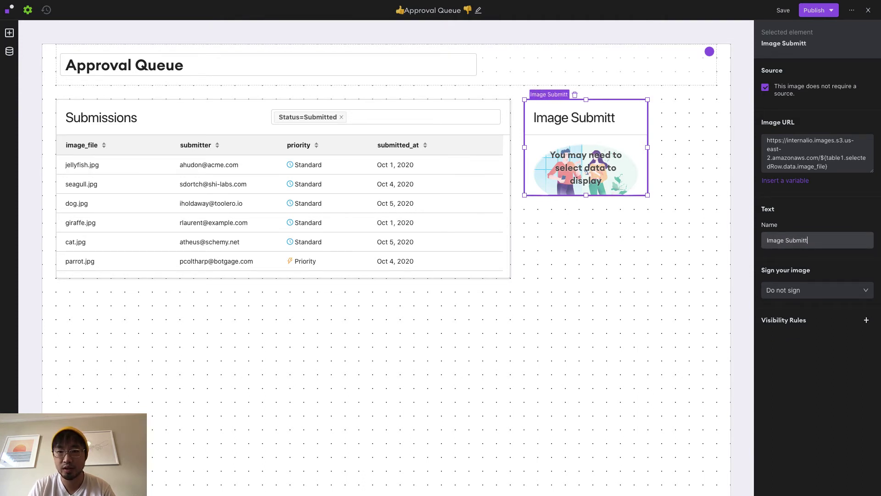
pyautogui.write('ed')
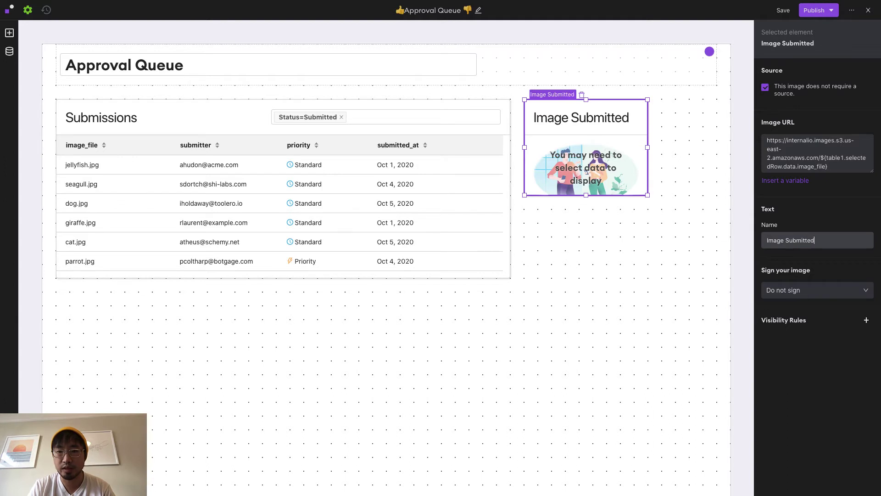
pyautogui.press('Return')
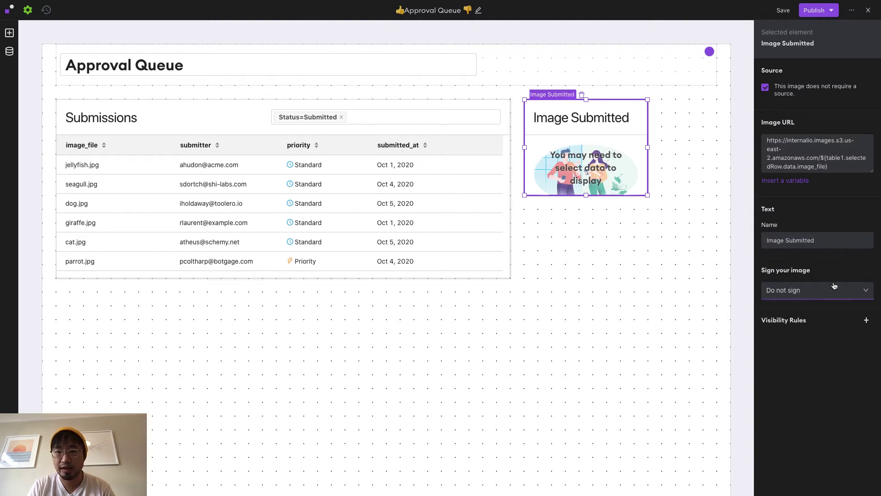
pyautogui.click(835, 295)
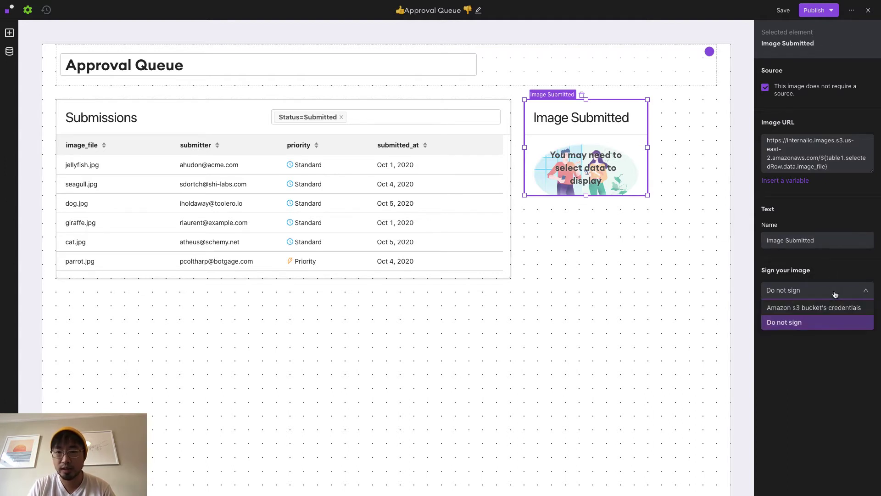
pyautogui.click(806, 308)
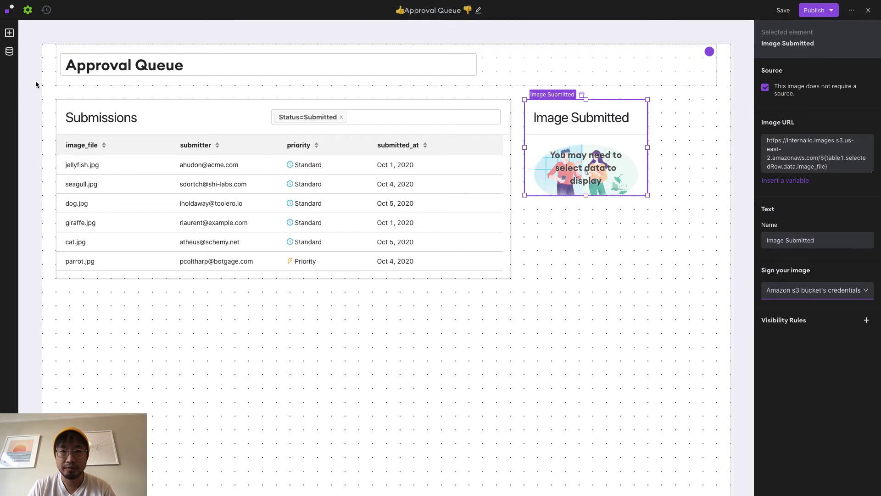
# Step: Add a Table component below the Submissions table and narrow it to align with the image component's outer edge
pyautogui.click(11, 35)
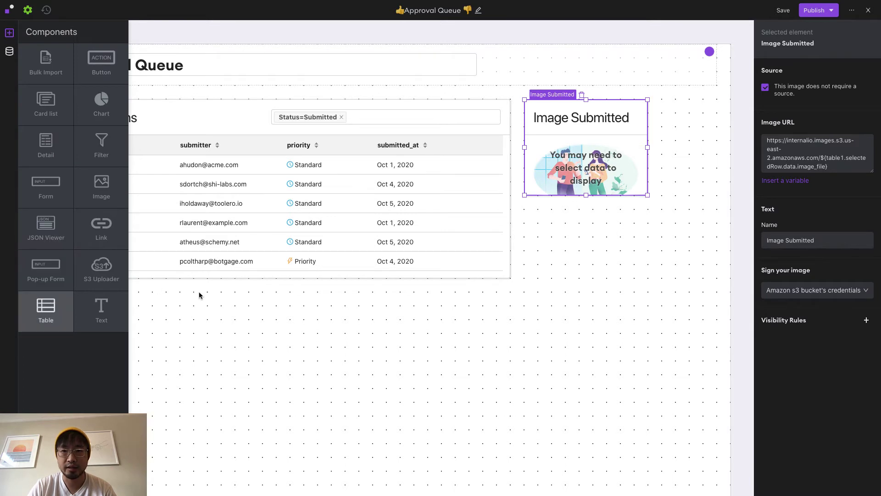
pyautogui.moveTo(198, 293); pyautogui.dragTo(263, 405)
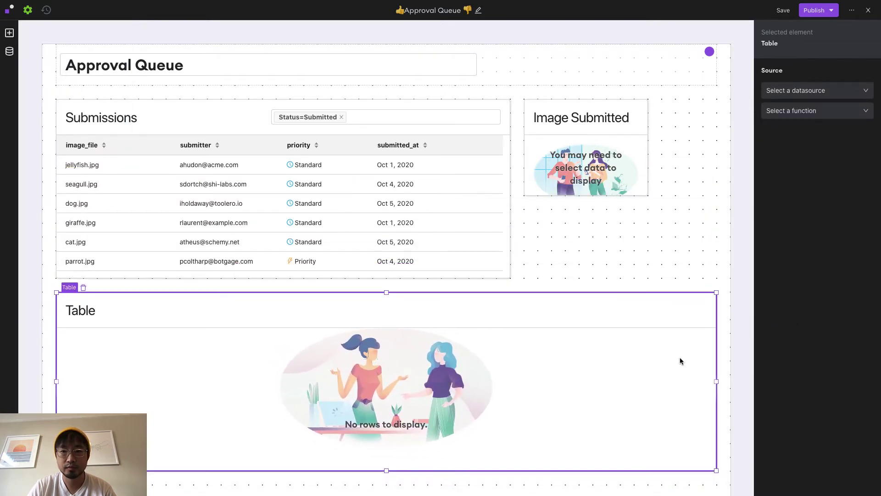
pyautogui.moveTo(714, 384); pyautogui.dragTo(652, 383)
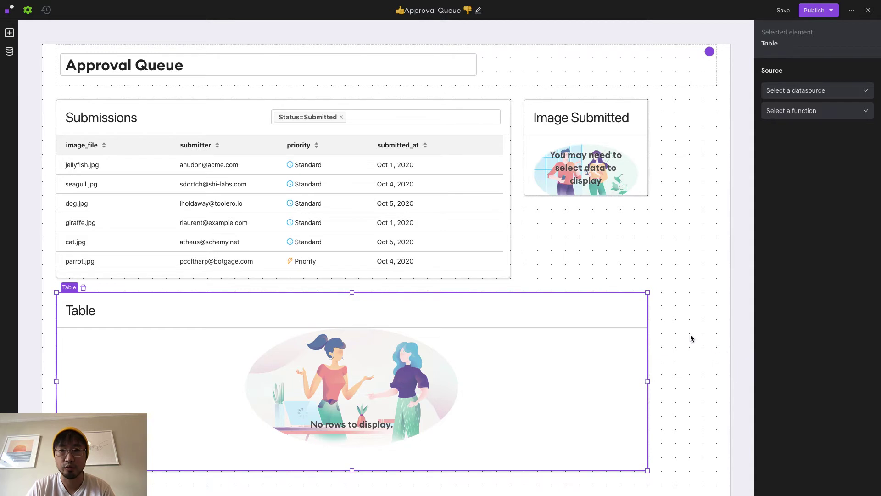
# Step: Connect the new table to Demo Database using the List image_submissions records function
pyautogui.click(826, 91)
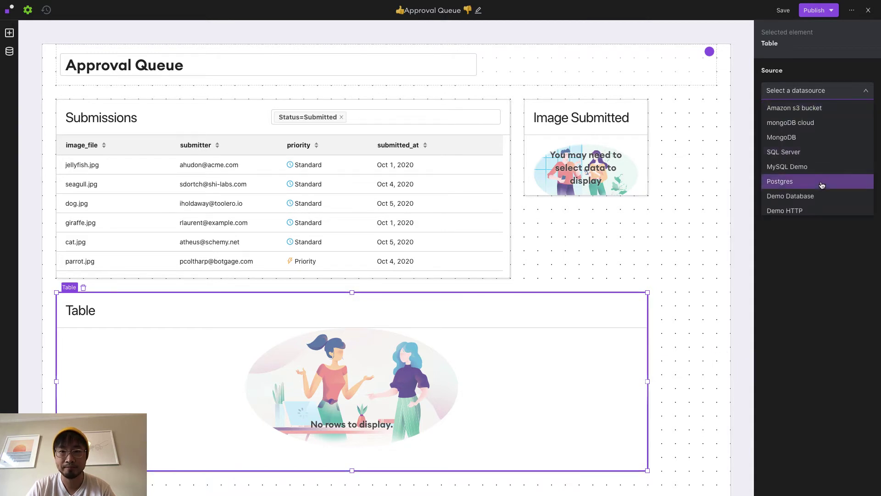
pyautogui.click(801, 196)
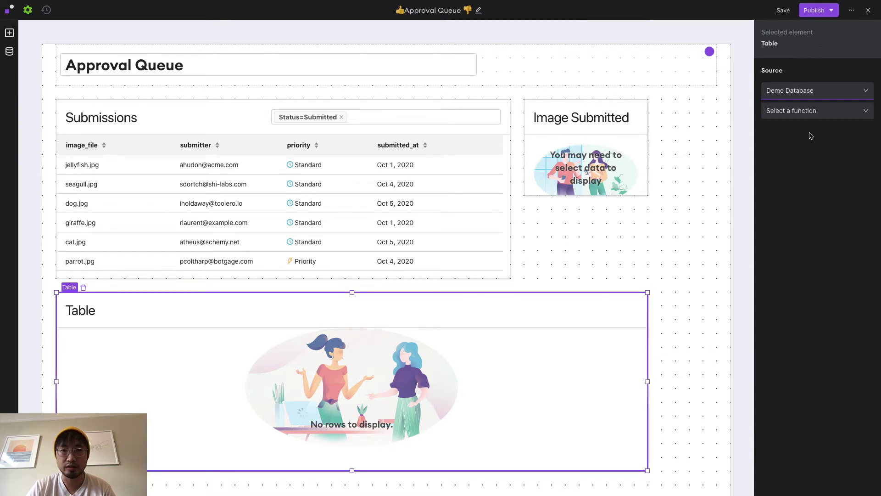
pyautogui.click(805, 116)
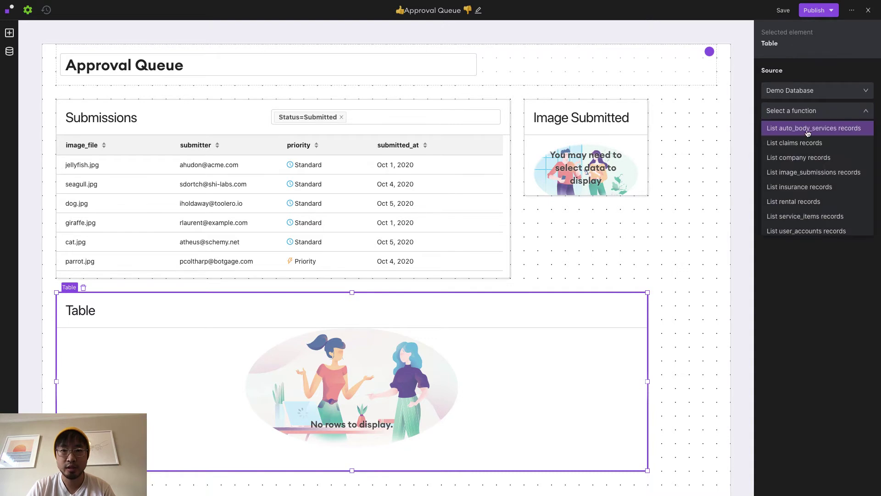
pyautogui.click(840, 174)
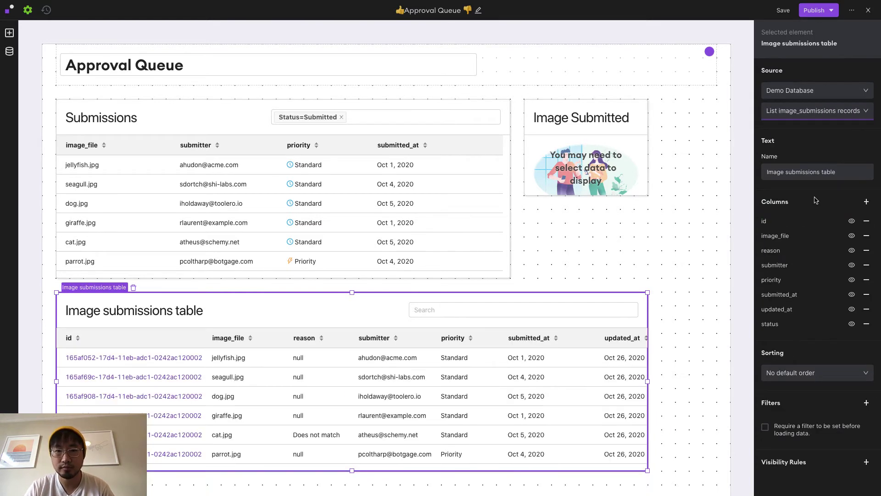
# Step: Rename the lower table "Processed" and hide its id, priority and submitted_at columns
pyautogui.click(802, 171)
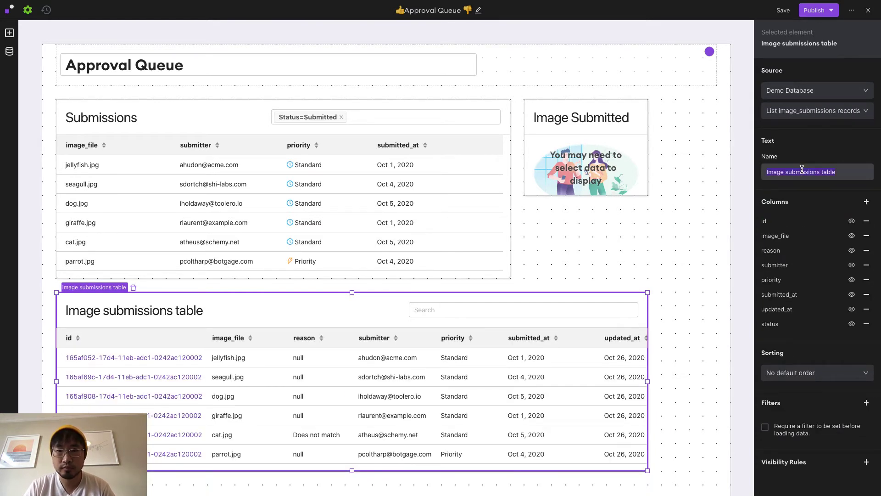
pyautogui.write('Process')
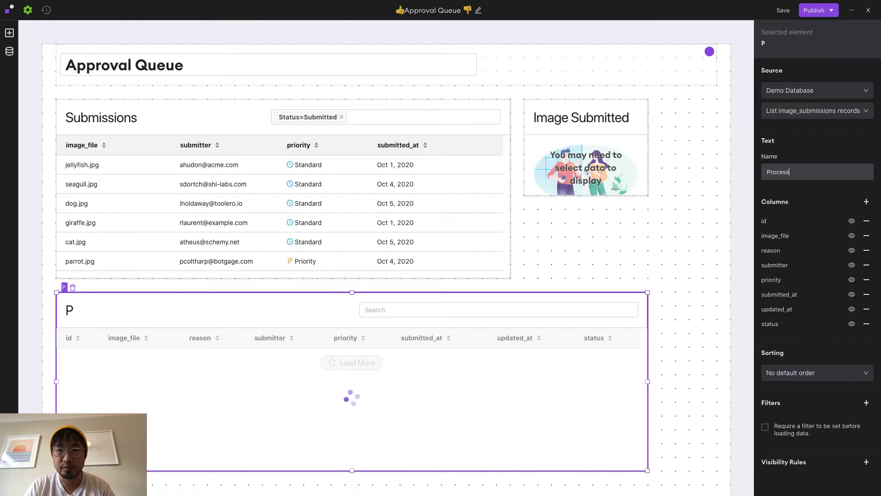
pyautogui.write('ed')
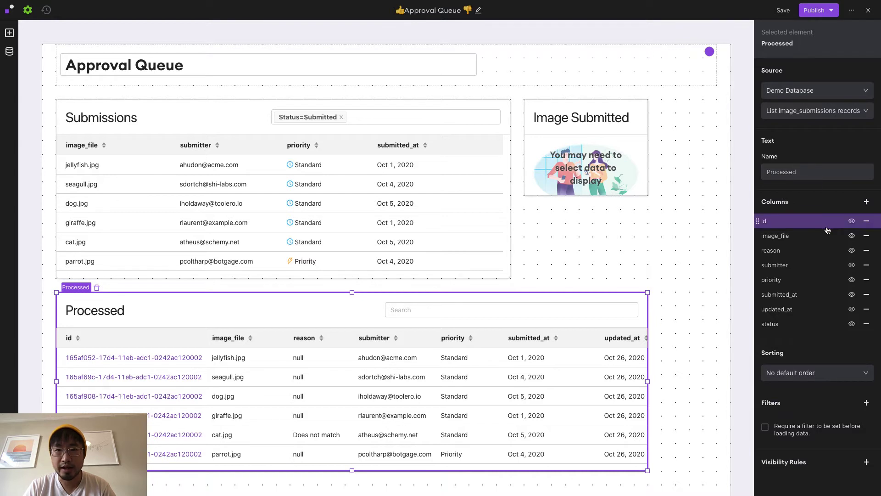
pyautogui.click(852, 222)
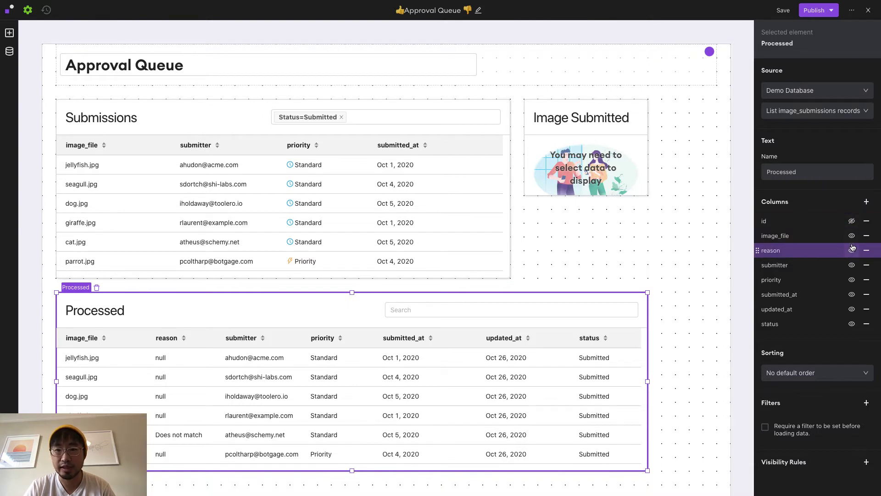
pyautogui.click(852, 280)
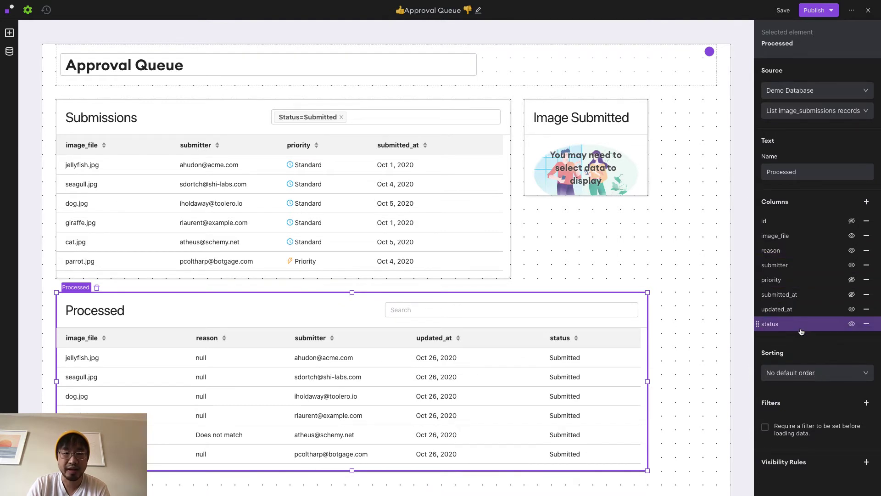
# Step: Add a filter to the Processed table requiring status is not equal to Submitted
pyautogui.click(866, 403)
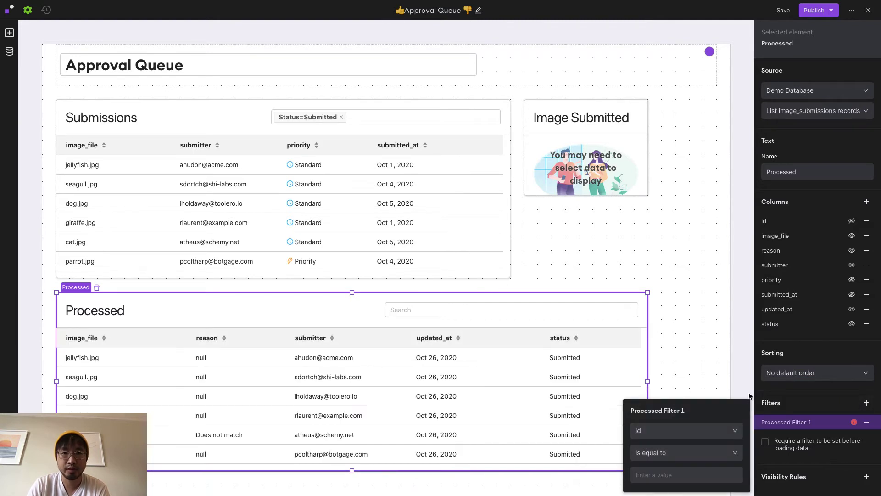
pyautogui.click(659, 434)
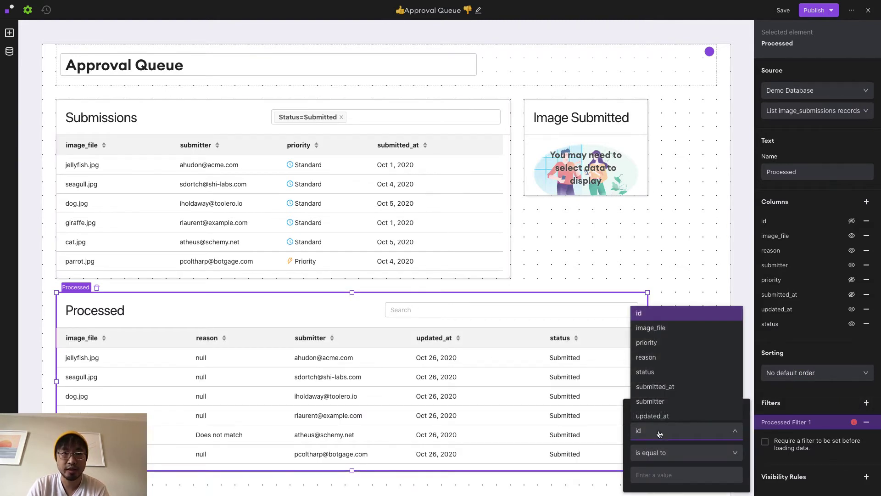
pyautogui.click(660, 369)
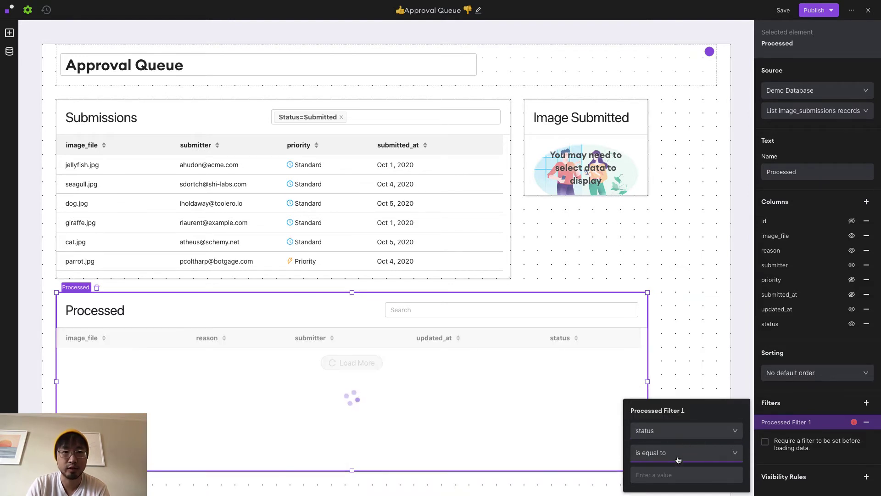
pyautogui.click(678, 458)
pyautogui.click(669, 364)
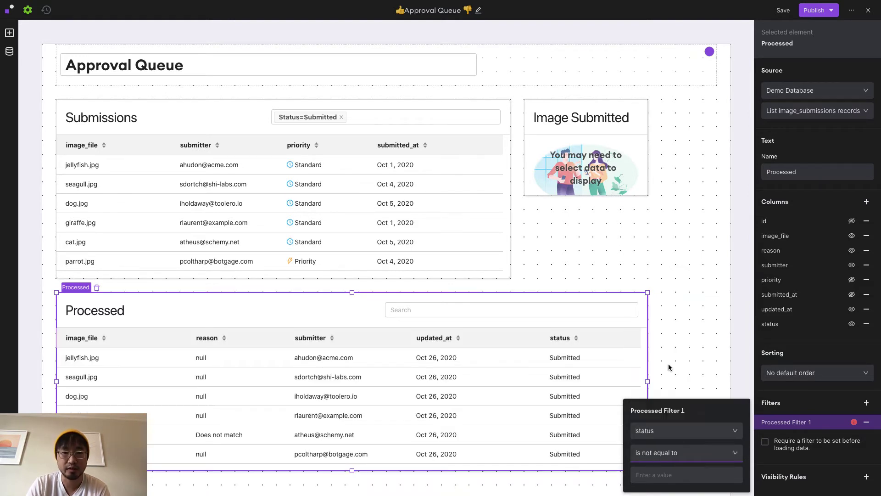
pyautogui.click(666, 475)
pyautogui.write('Su')
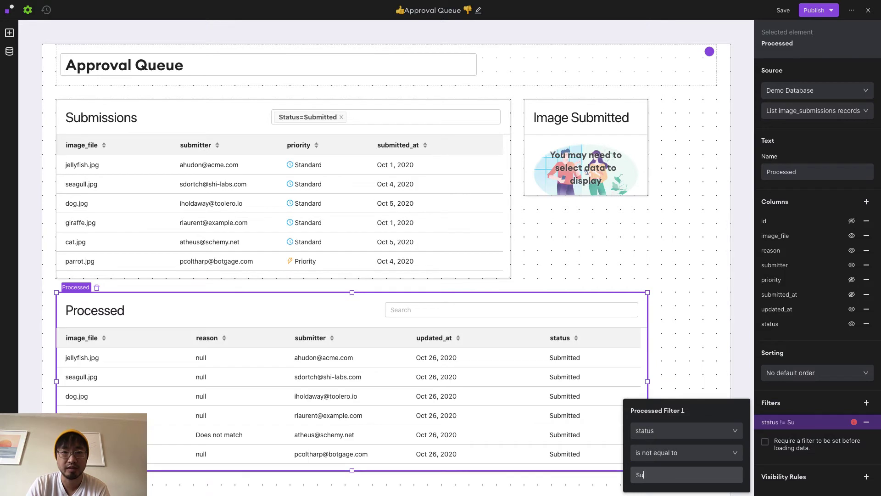
pyautogui.write('bmitted')
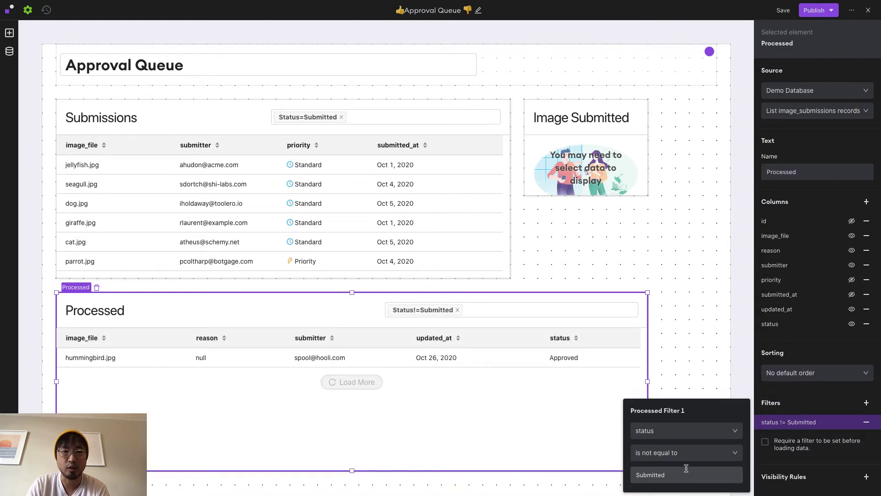
pyautogui.click(806, 403)
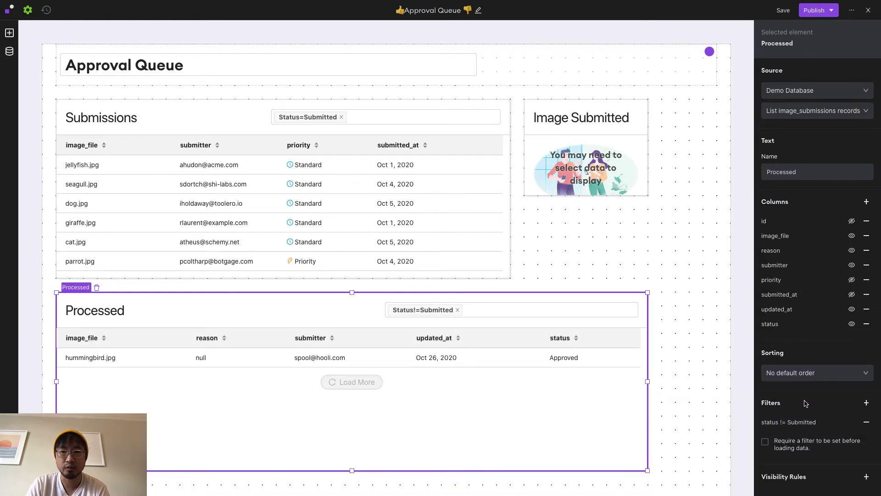
# Step: Display the Processed table's status column as a Pillbox with a red rule using Denied as display name and actual value
pyautogui.click(794, 329)
pyautogui.click(707, 365)
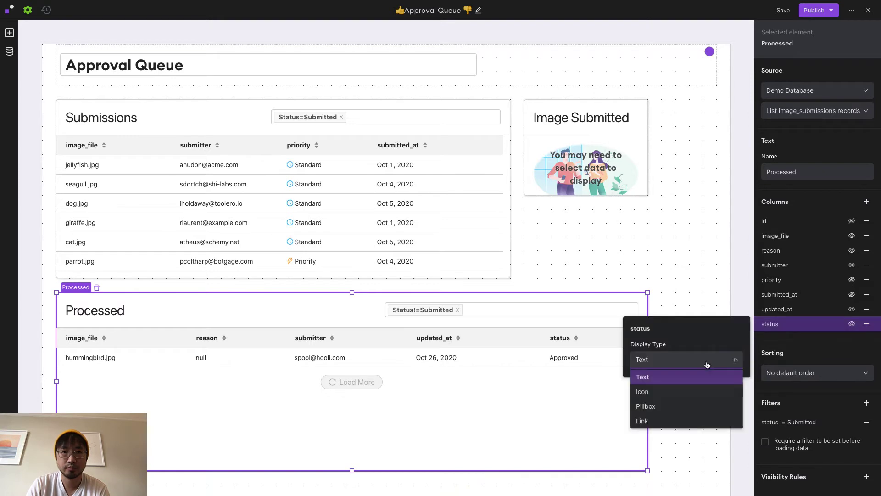
pyautogui.click(683, 406)
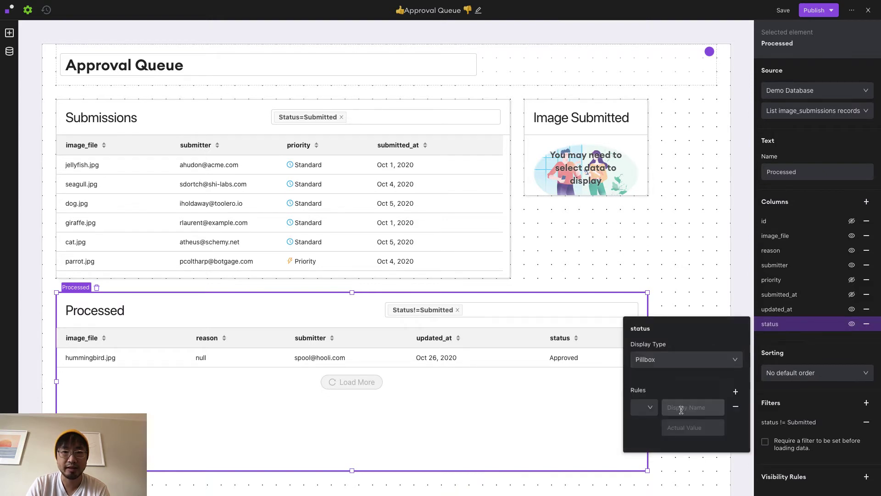
pyautogui.click(651, 413)
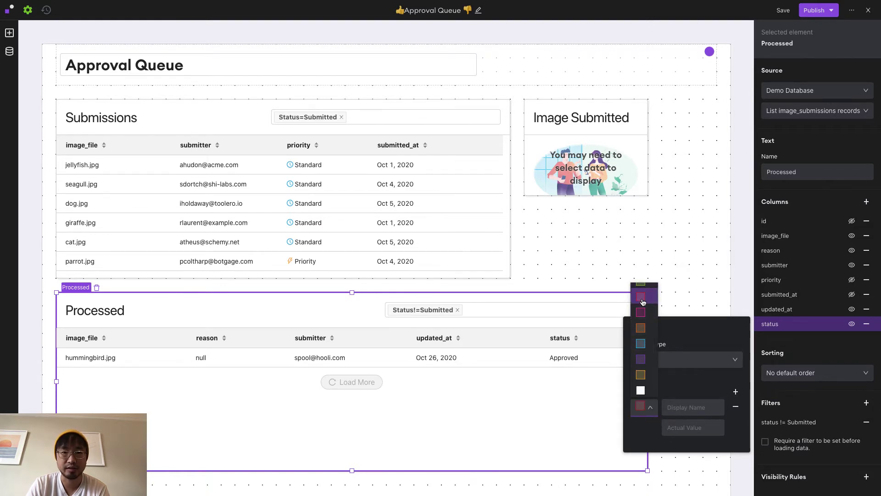
pyautogui.click(643, 299)
pyautogui.click(696, 408)
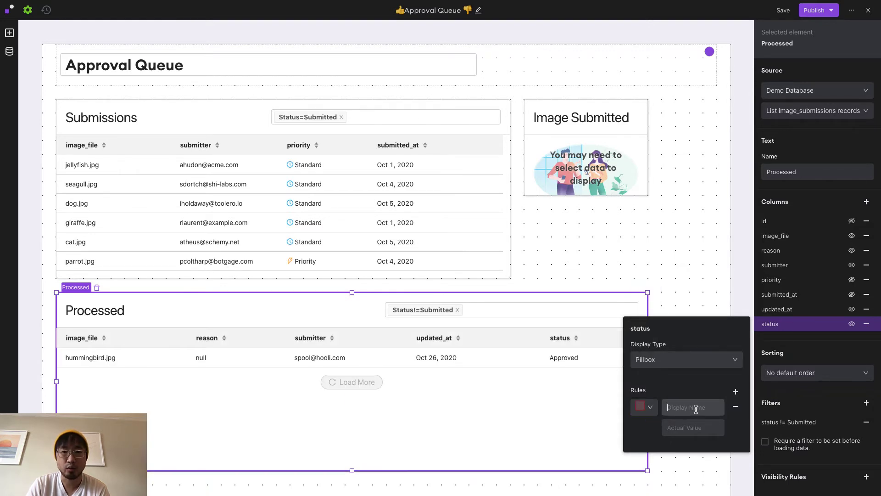
pyautogui.write('Denied')
pyautogui.press('Tab')
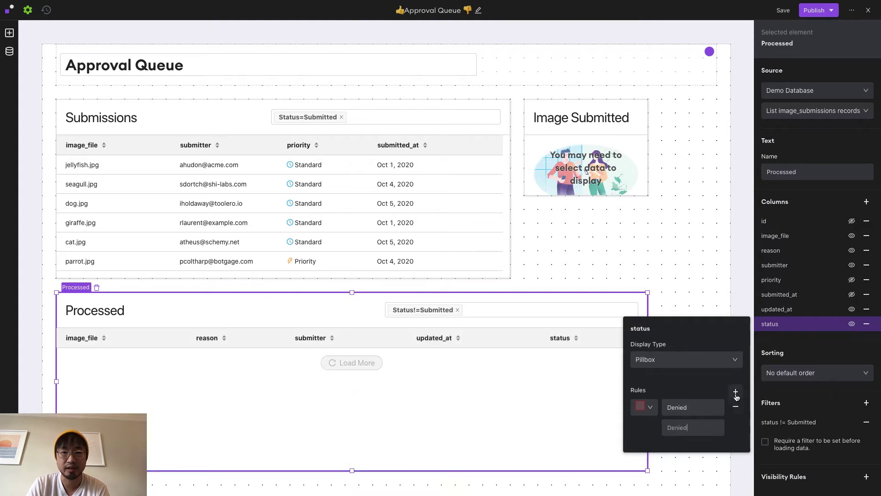
pyautogui.write('Denied')
# Step: Add a second pillbox rule to the status column in green with the display name Approved
pyautogui.click(735, 391)
pyautogui.click(644, 448)
pyautogui.click(640, 379)
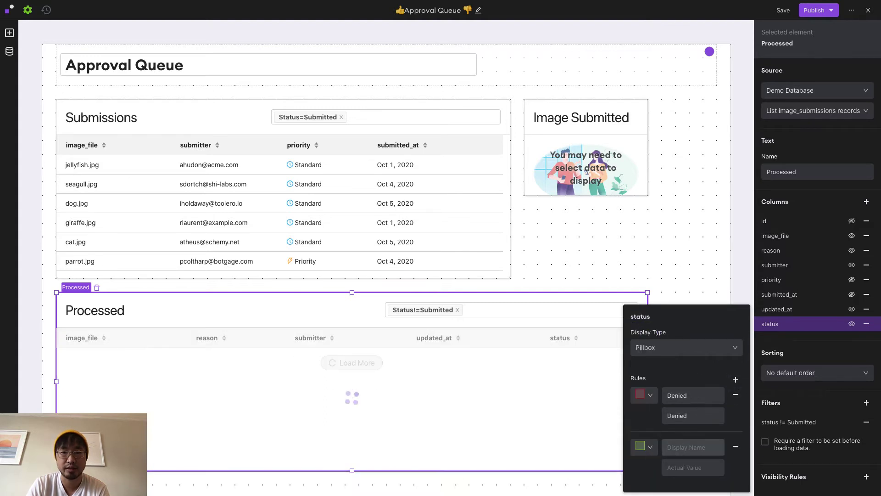
pyautogui.write('Approved')
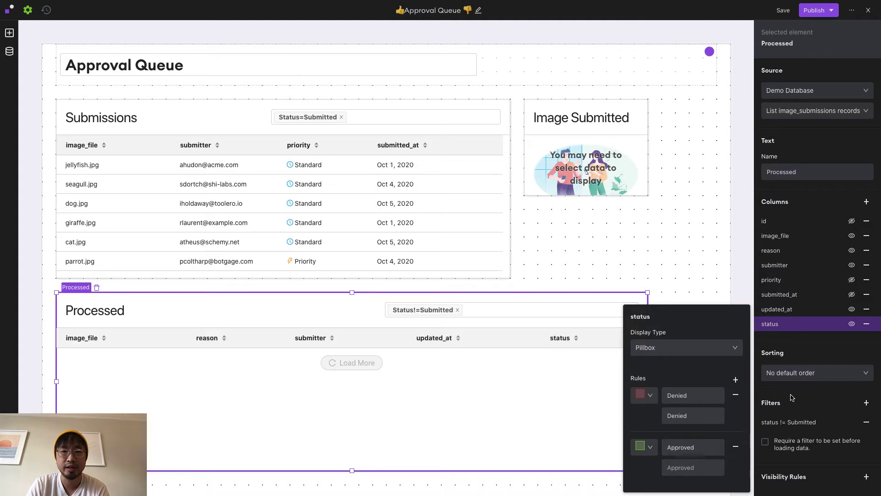
pyautogui.click(792, 397)
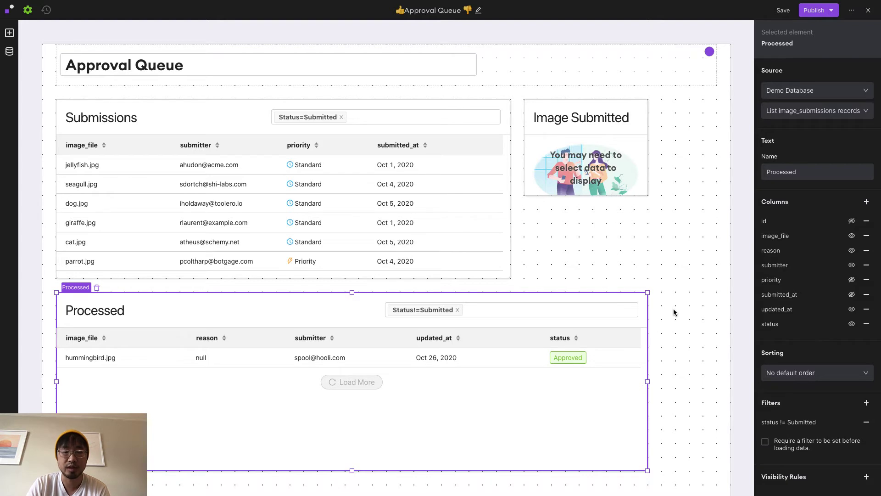
# Step: Add two Button components stacked one above the other below the Image Submitted component
pyautogui.click(10, 33)
pyautogui.moveTo(101, 64); pyautogui.dragTo(619, 236)
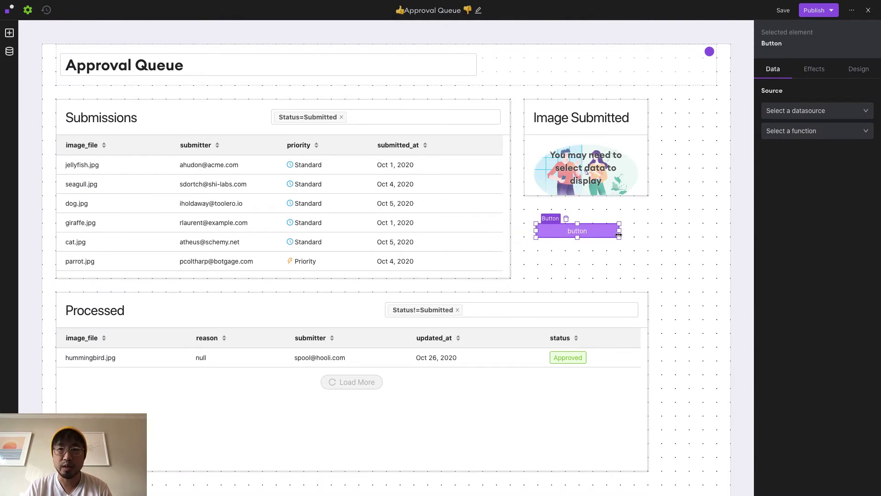
pyautogui.click(11, 35)
pyautogui.moveTo(85, 190); pyautogui.dragTo(619, 254)
# Step: Add a Filter component beneath the two buttons and narrow it to roughly the buttons' width
pyautogui.click(9, 33)
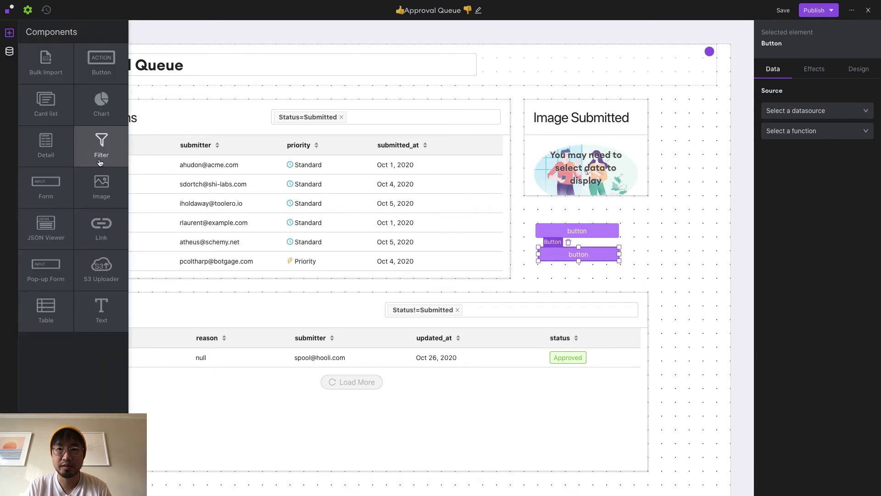
pyautogui.moveTo(100, 162); pyautogui.dragTo(571, 275)
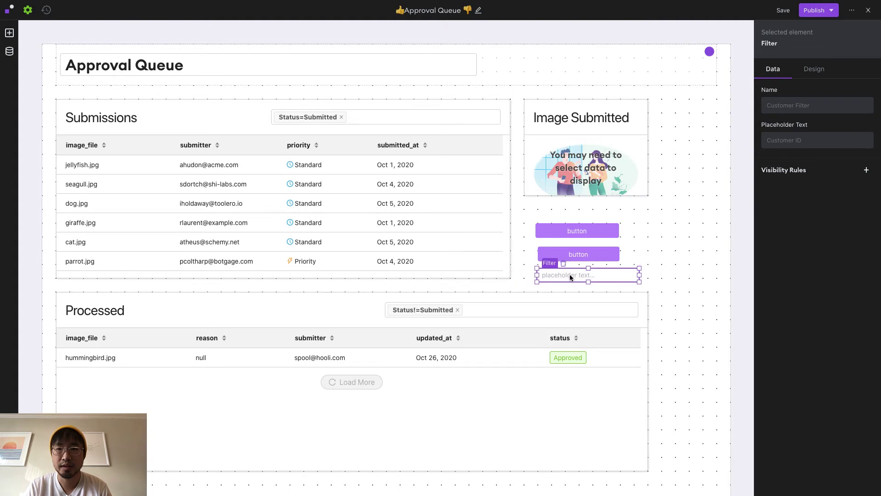
pyautogui.moveTo(637, 274); pyautogui.dragTo(619, 275)
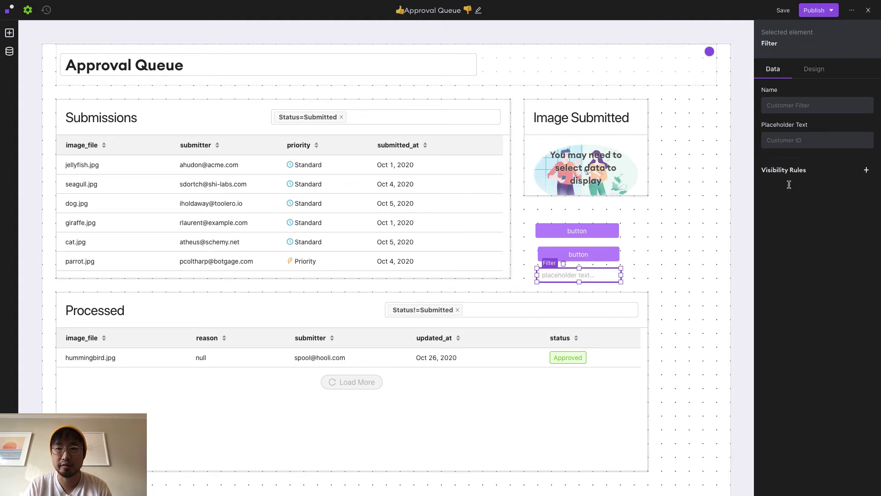
# Step: Name the filter component "Reason" and set its placeholder text to "Reason for denial"
pyautogui.click(791, 106)
pyautogui.write('Reason')
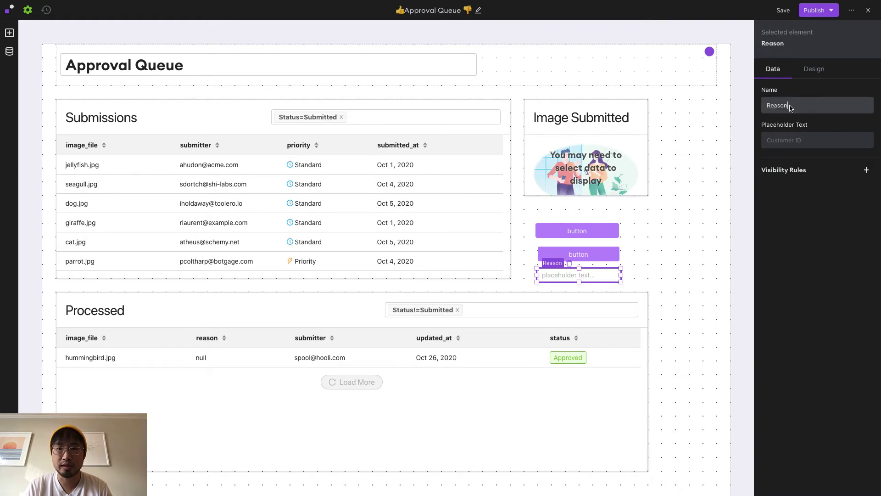
pyautogui.press('Tab')
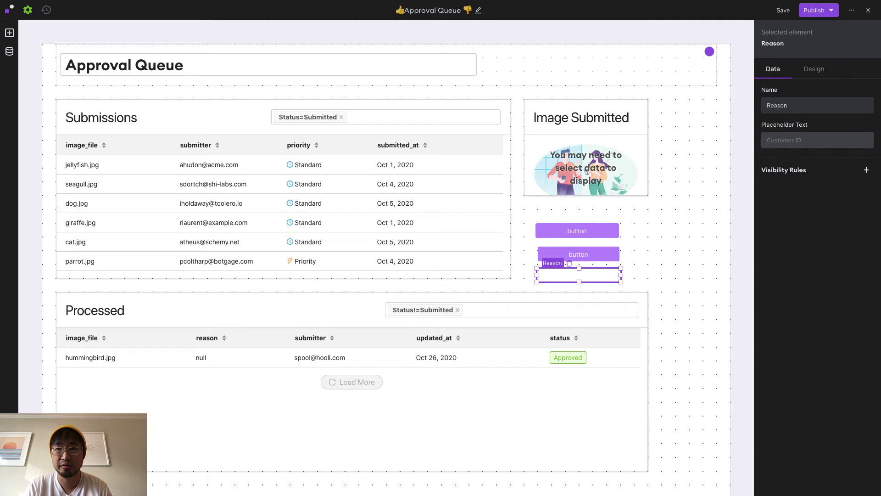
pyautogui.write('Reason')
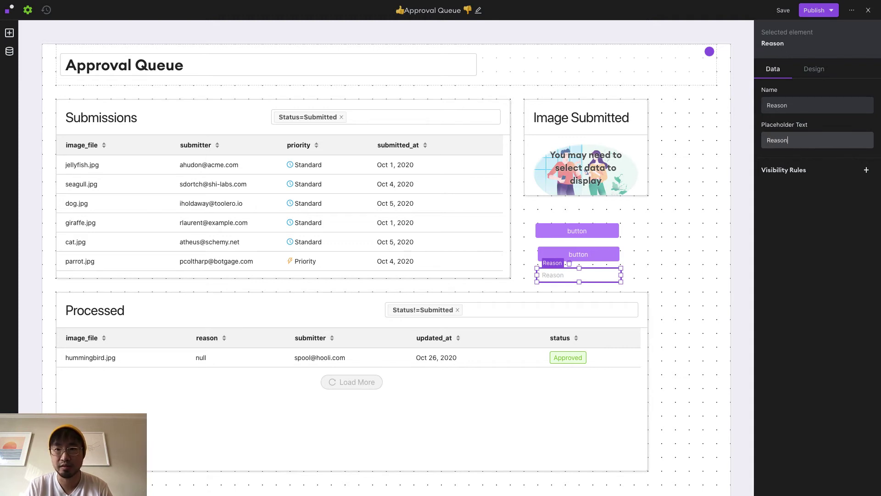
pyautogui.write(' for de')
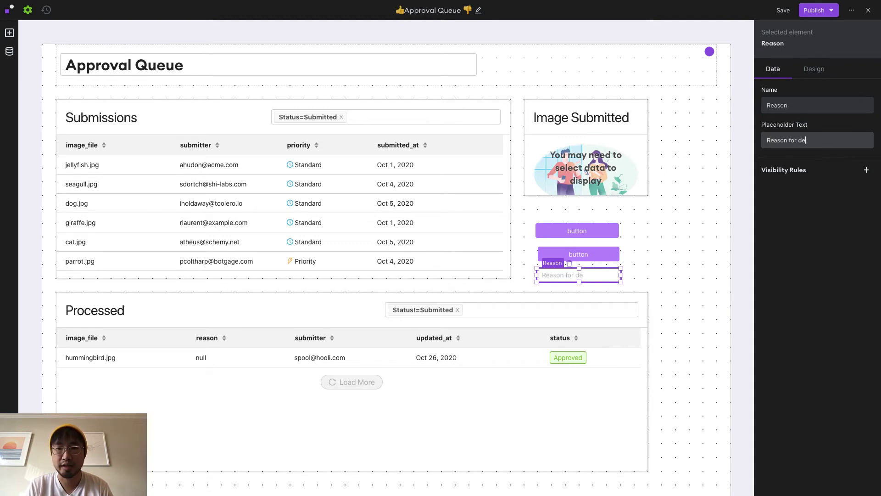
pyautogui.write('nial')
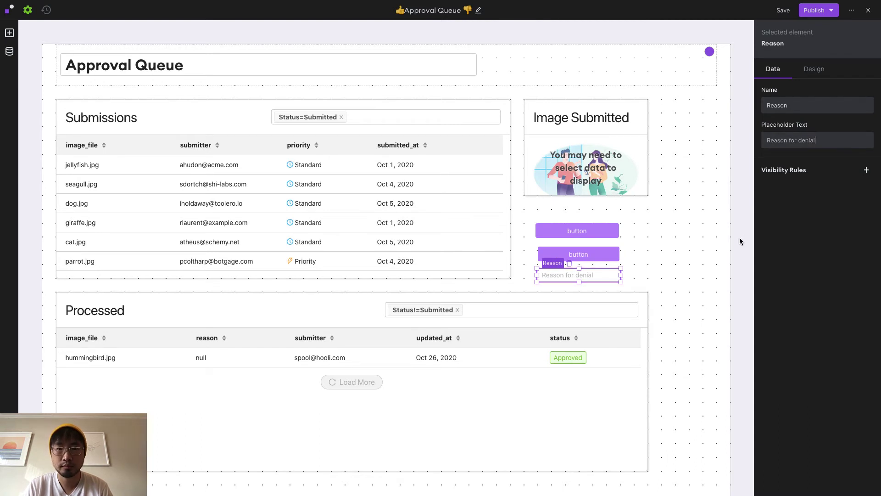
# Step: Connect the upper button to Demo Database's Update image_submissions record function and set its button text to "Approve"
pyautogui.click(597, 236)
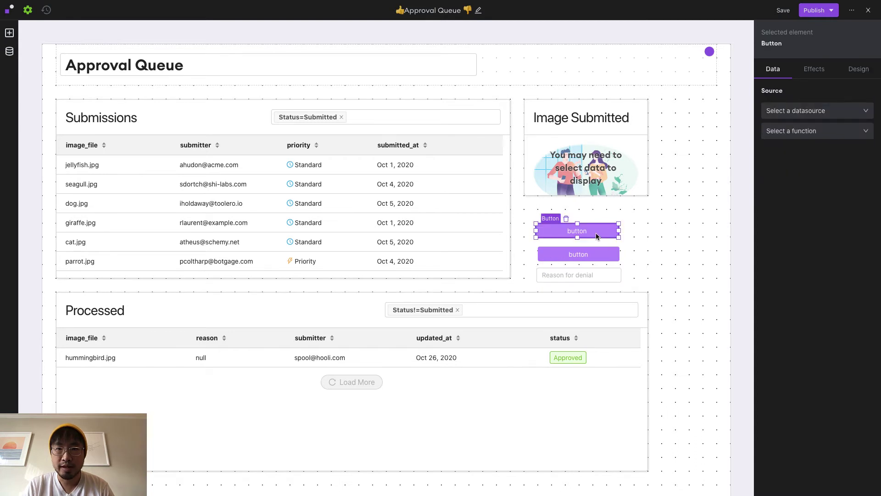
pyautogui.click(832, 112)
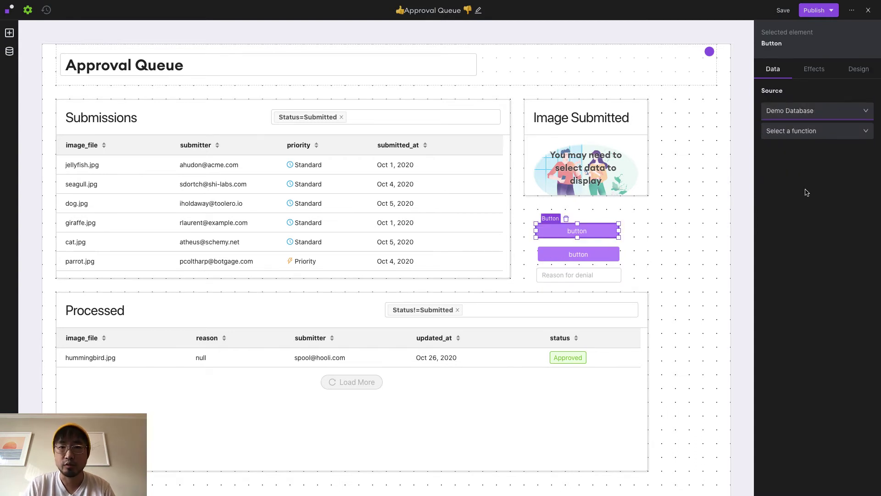
pyautogui.click(801, 135)
pyautogui.scroll(-8, 807, 183)
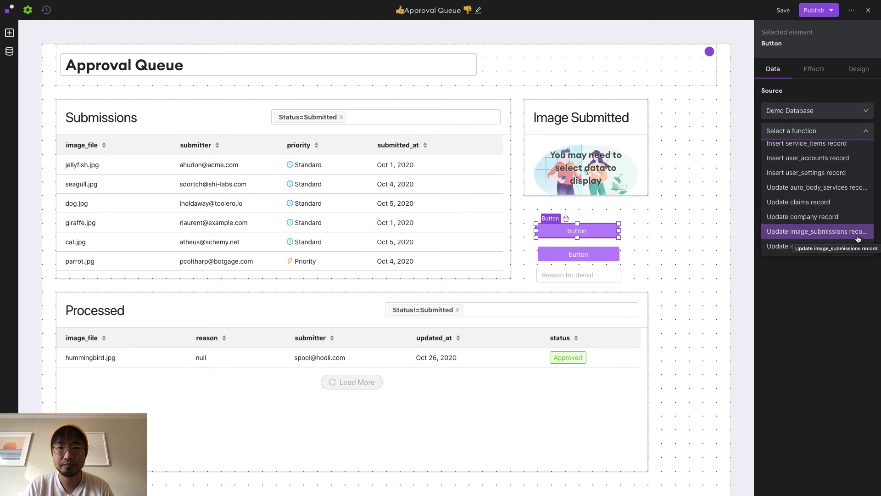
pyautogui.click(858, 238)
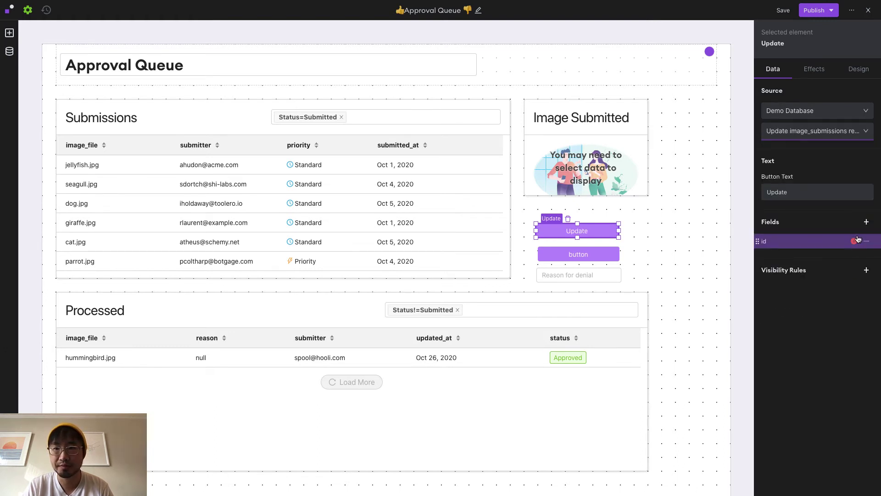
pyautogui.doubleClick(796, 193)
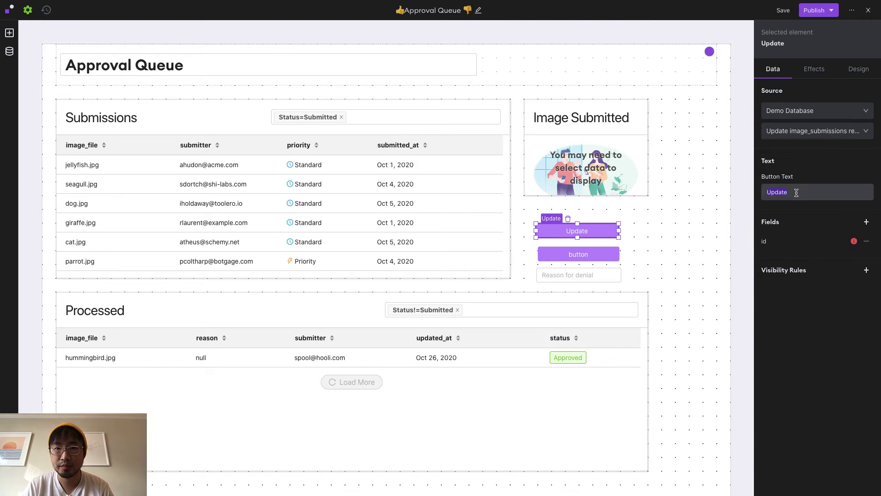
pyautogui.write('Approve')
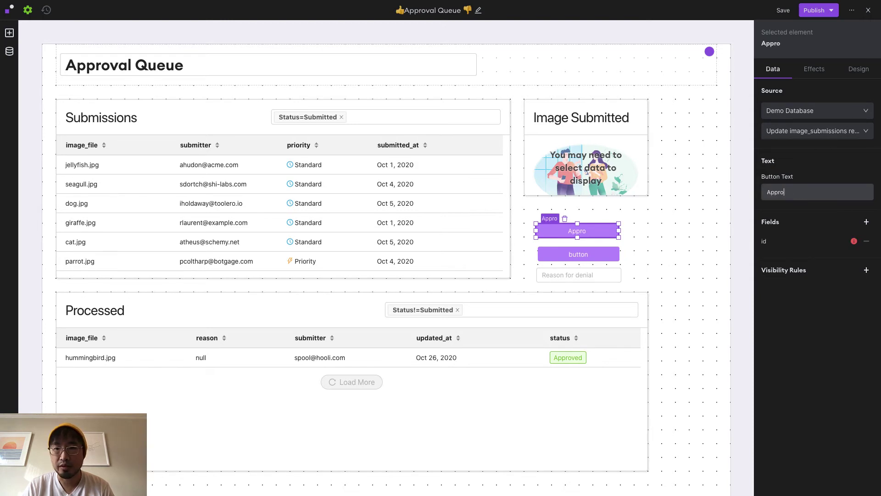
# Step: Bind the Approve button's id field to a component value: the Id from the Submissions table's selected row data
pyautogui.click(790, 243)
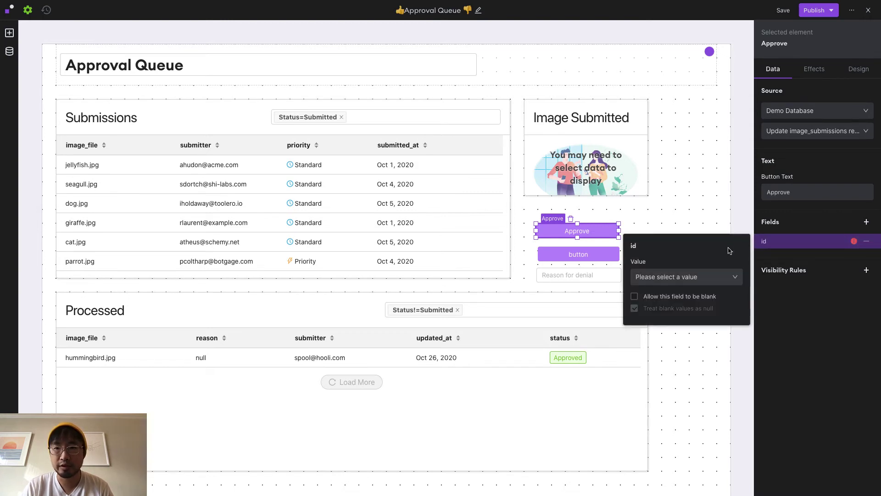
pyautogui.click(695, 278)
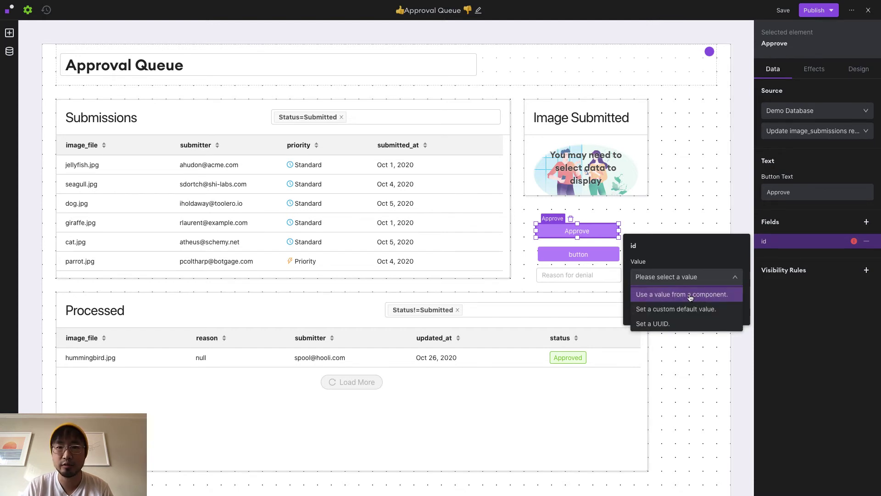
pyautogui.click(691, 295)
pyautogui.click(684, 313)
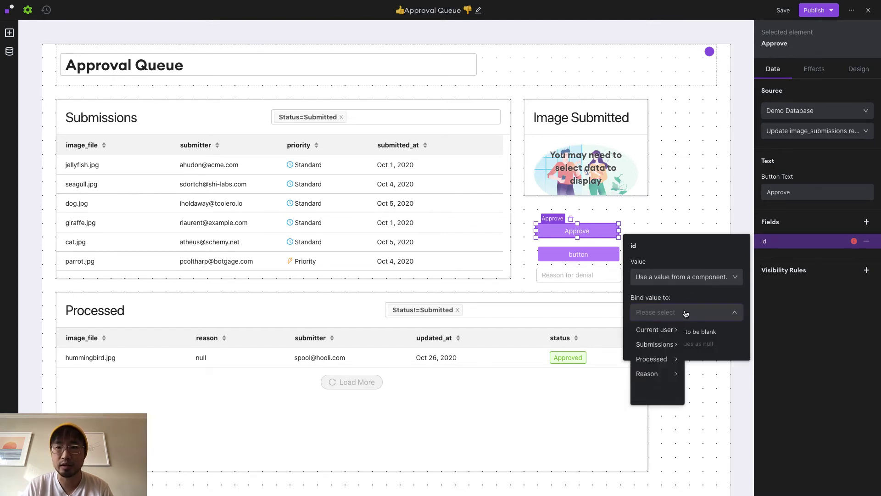
pyautogui.click(657, 345)
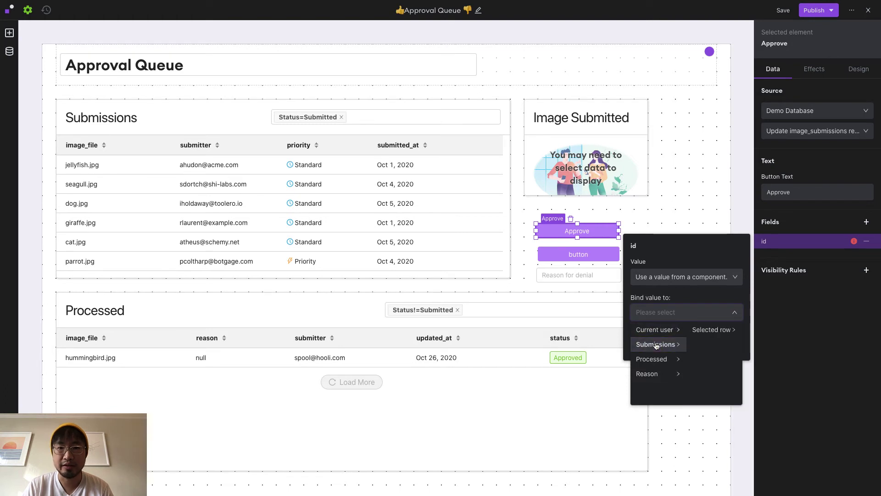
pyautogui.click(712, 336)
pyautogui.click(765, 332)
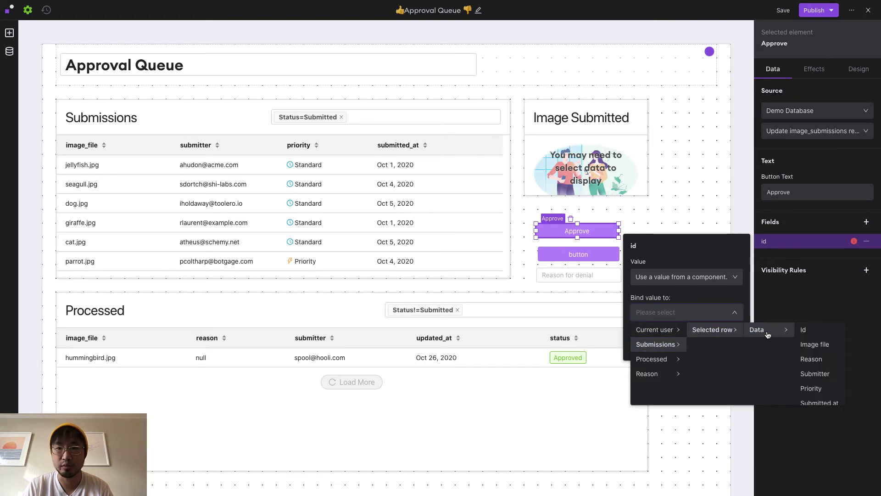
pyautogui.click(812, 335)
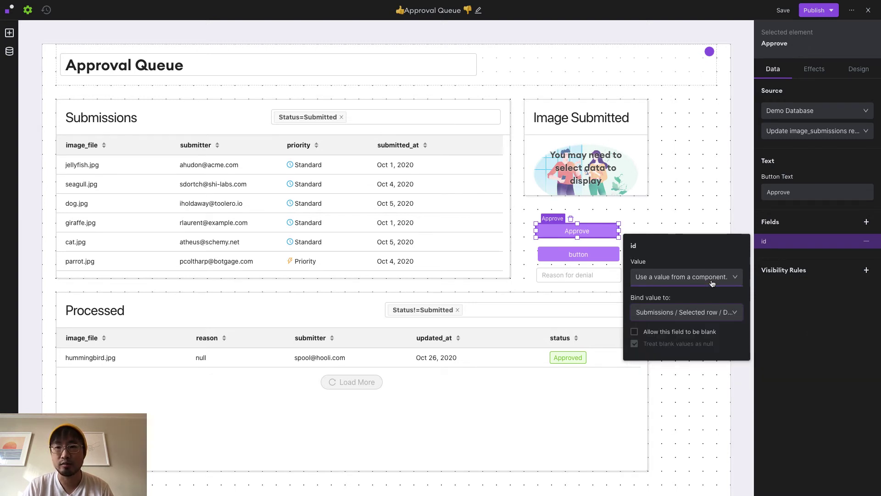
pyautogui.click(811, 281)
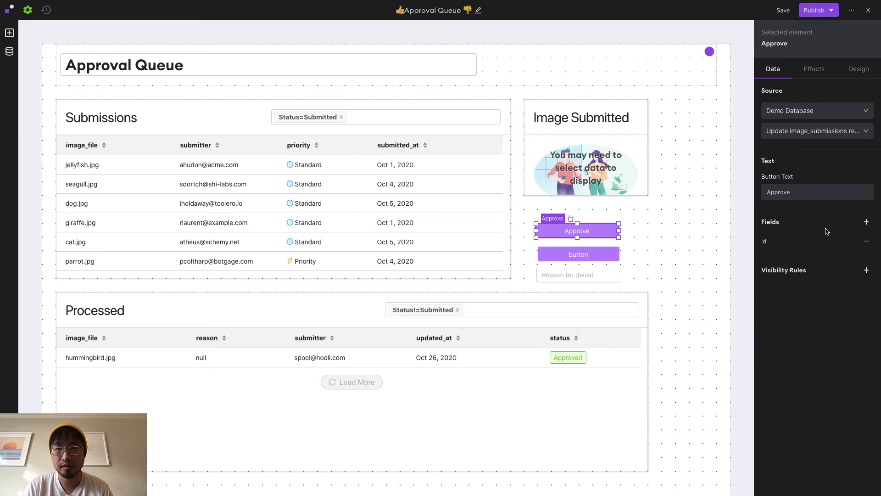
# Step: Add the status field to the Approve button and give it the custom default value "Approved"
pyautogui.click(866, 223)
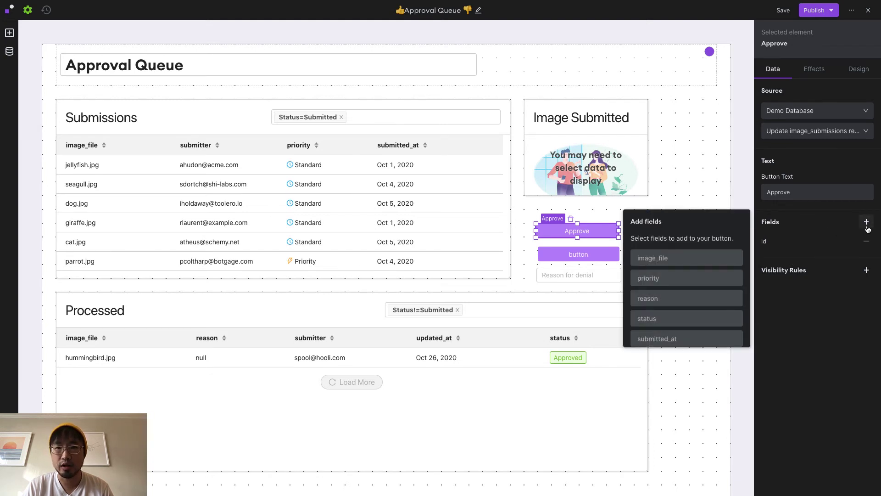
pyautogui.scroll(-2, 681, 280)
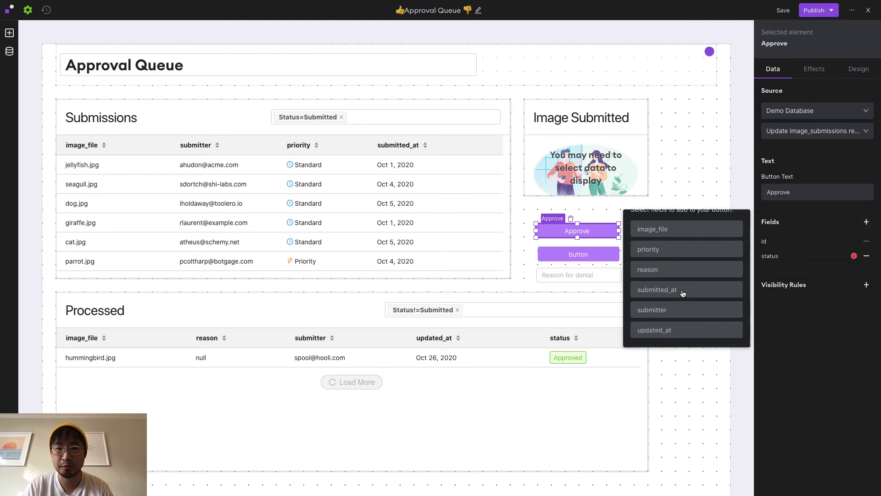
pyautogui.click(683, 289)
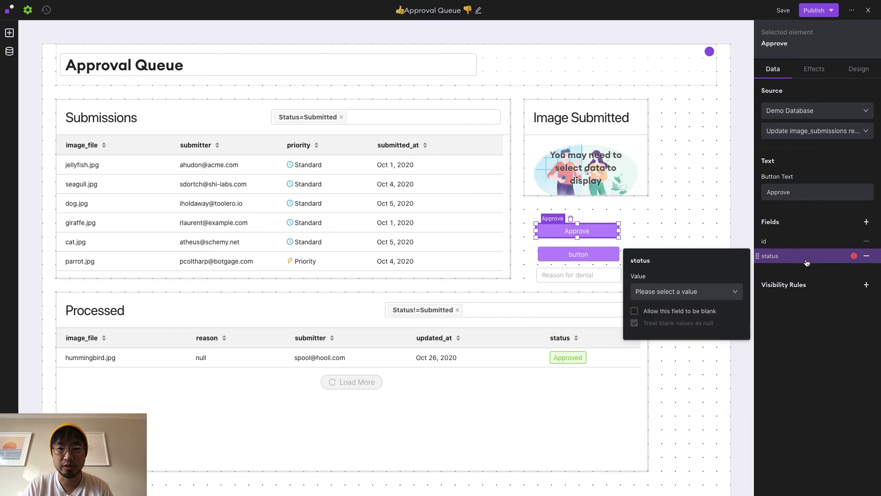
pyautogui.click(729, 292)
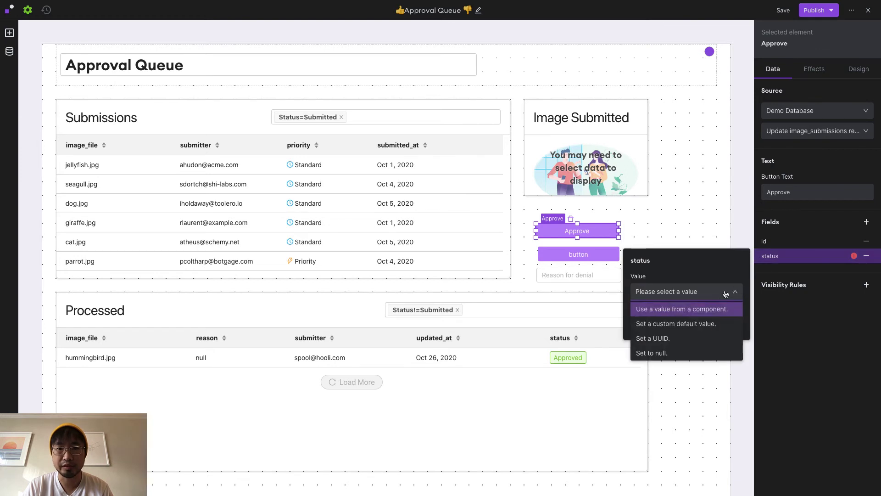
pyautogui.click(693, 324)
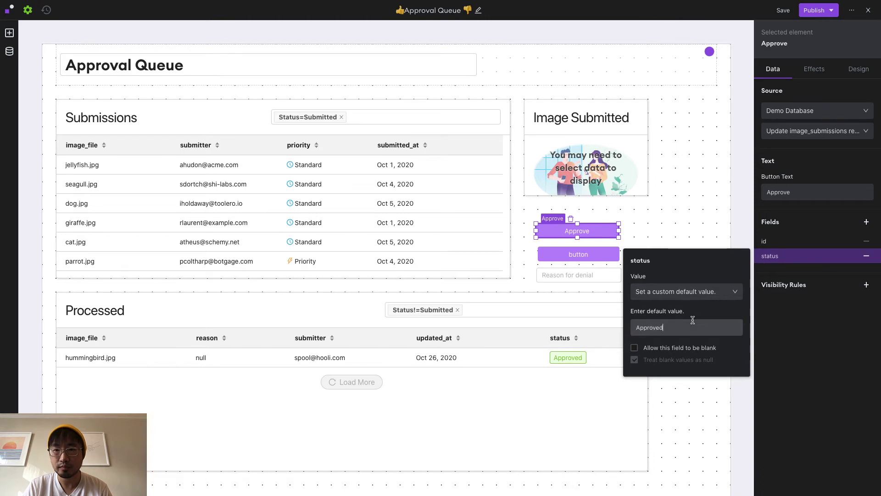
# Step: Add an On Submit effect to the Approve button that refreshes the Submissions component
pyautogui.click(791, 328)
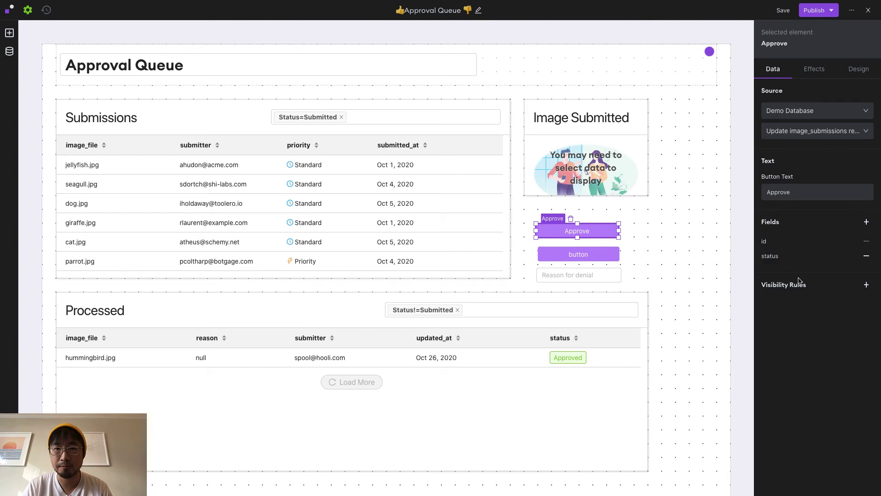
pyautogui.click(814, 69)
pyautogui.click(817, 106)
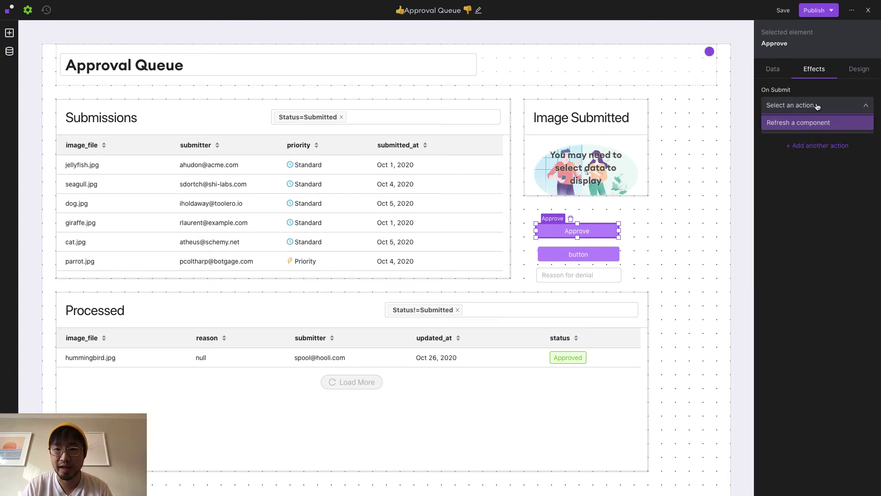
pyautogui.click(809, 127)
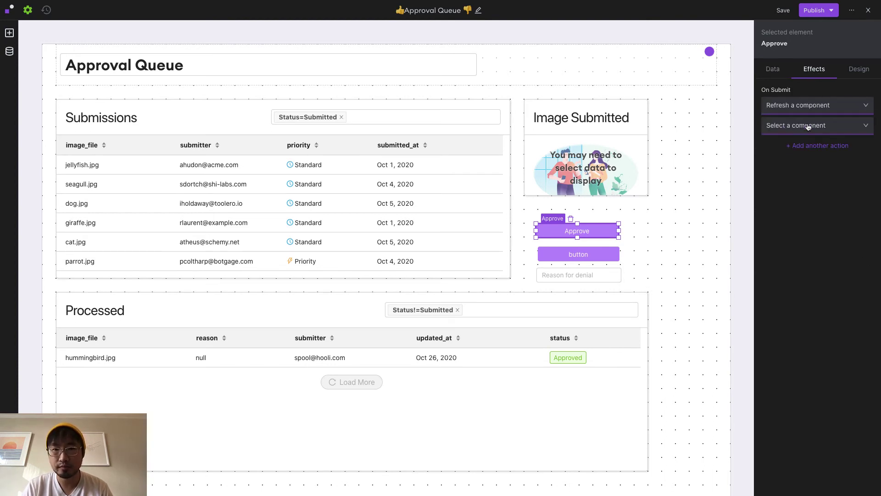
pyautogui.click(779, 133)
pyautogui.click(790, 144)
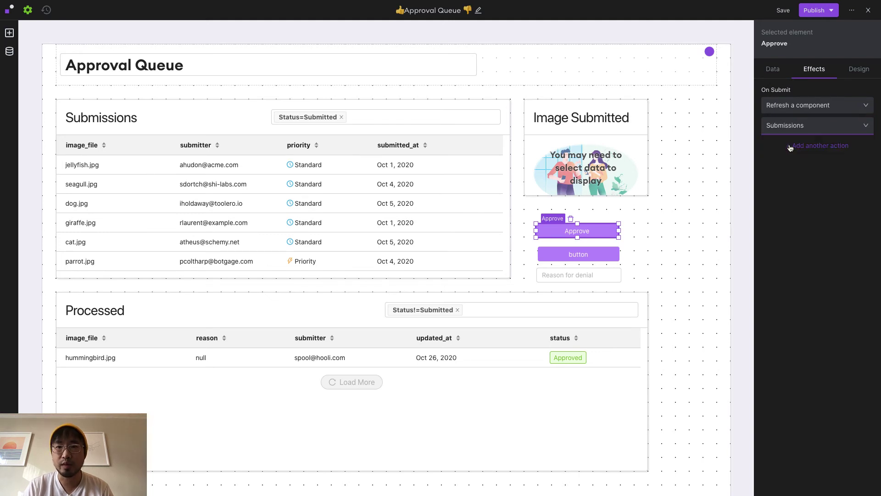
# Step: Add a second On Submit action to the Approve button that refreshes the Processed component
pyautogui.click(808, 148)
pyautogui.click(808, 156)
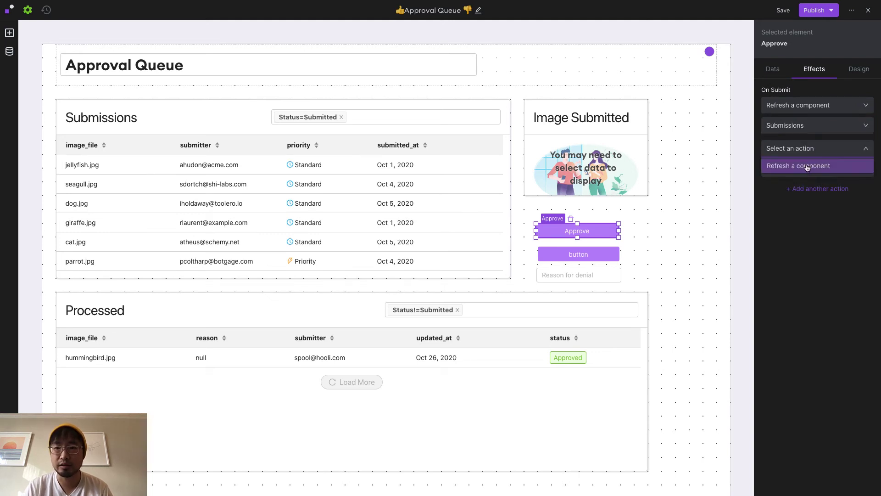
pyautogui.click(806, 166)
pyautogui.click(808, 172)
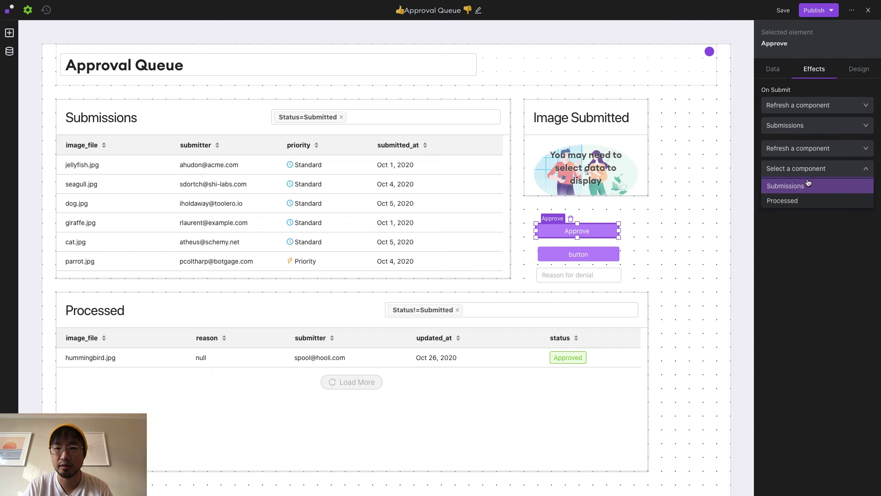
pyautogui.click(801, 205)
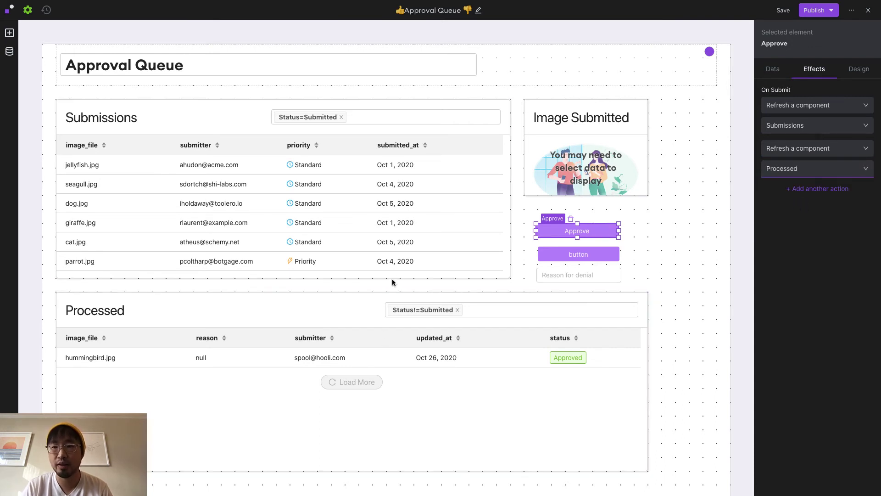
# Step: Connect the lower button to Demo Database's Update image_submissions record function and set its button text to "Deny"
pyautogui.click(774, 71)
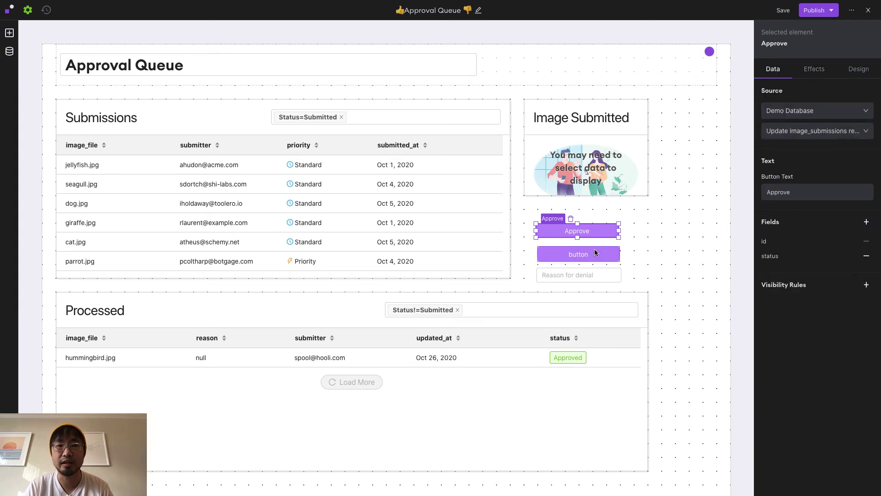
pyautogui.click(578, 254)
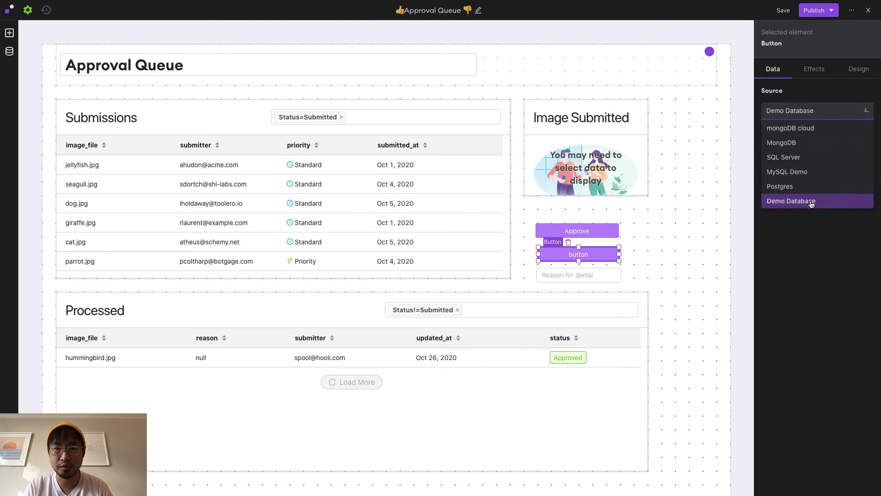
pyautogui.click(806, 199)
pyautogui.click(821, 134)
pyautogui.scroll(-5, 821, 202)
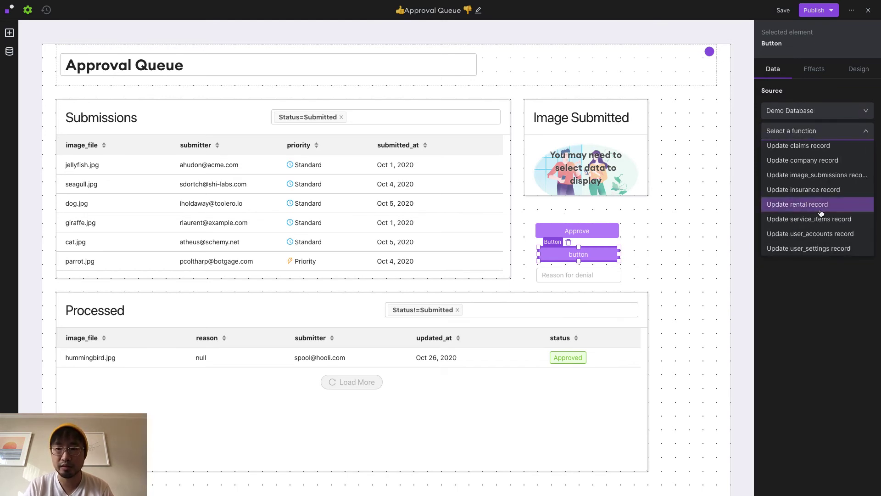
pyautogui.click(822, 174)
pyautogui.doubleClick(808, 192)
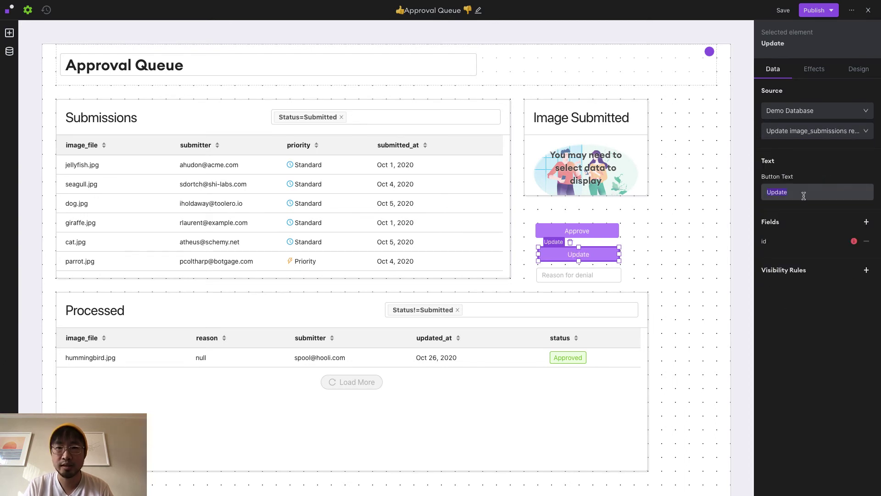
pyautogui.write('Deny')
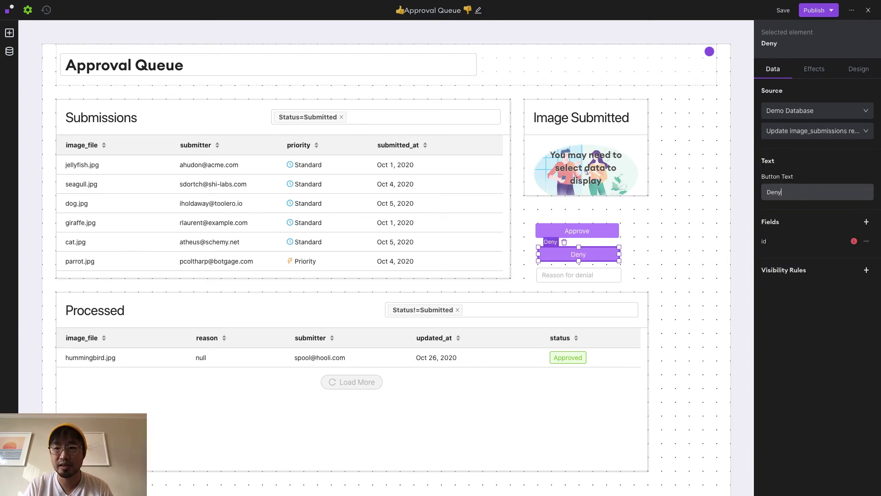
# Step: Bind the Deny button's id field to a component value: the Id from the Submissions table's selected row data
pyautogui.click(799, 248)
pyautogui.click(718, 278)
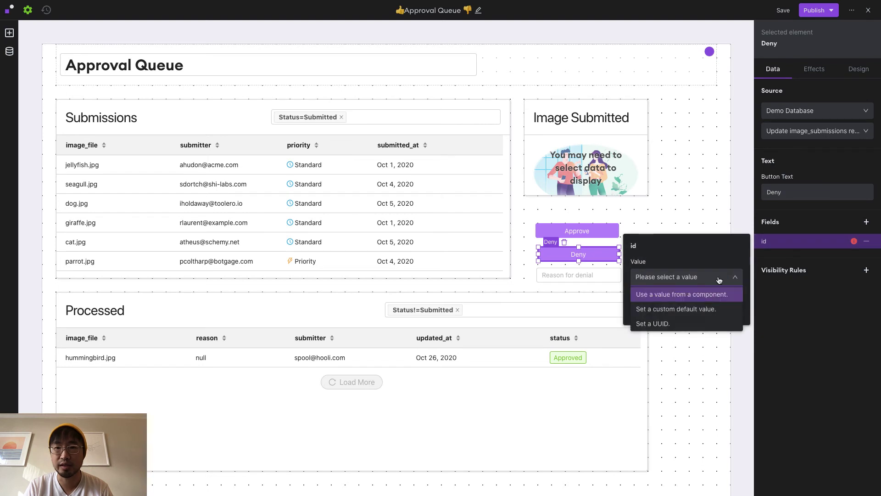
pyautogui.click(690, 295)
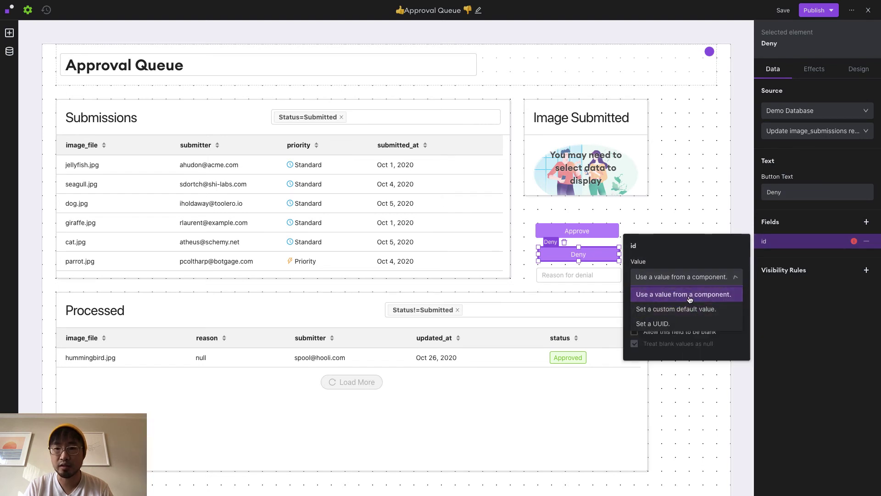
pyautogui.click(707, 315)
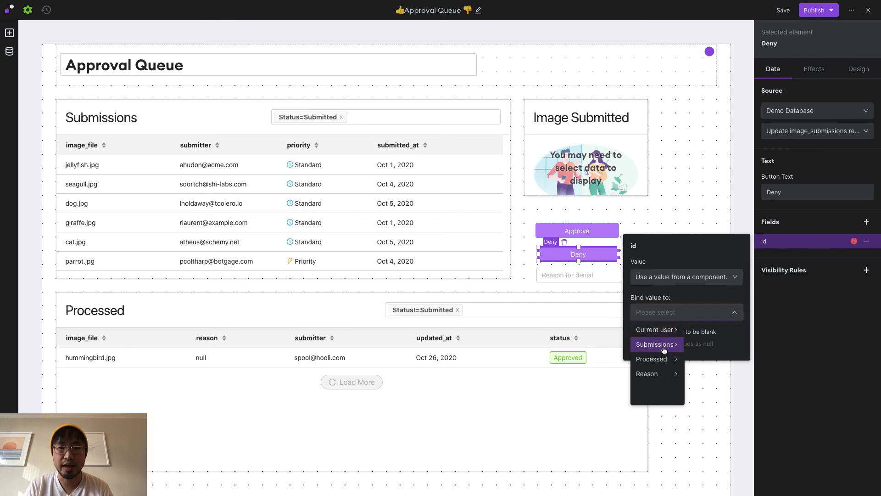
pyautogui.moveTo(664, 349)
pyautogui.moveTo(711, 330)
pyautogui.moveTo(757, 330)
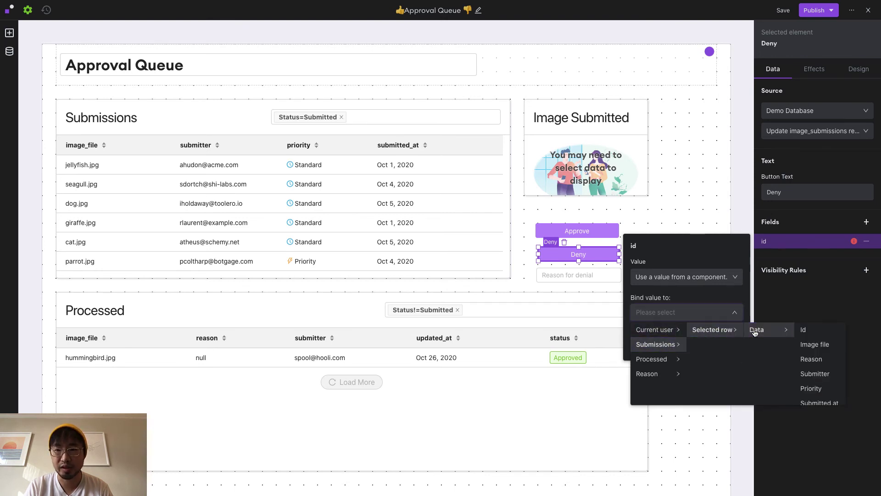
pyautogui.click(801, 330)
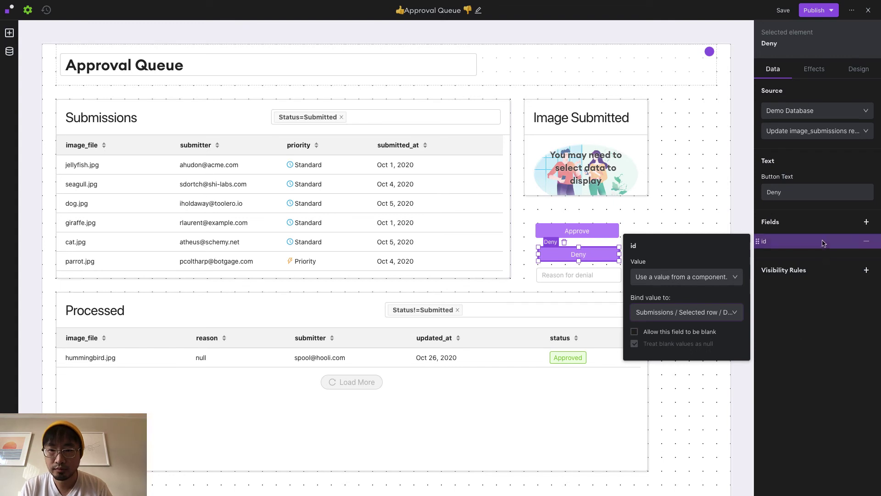
# Step: Add the status field to the Deny button and give it the custom default value "Denied"
pyautogui.click(866, 223)
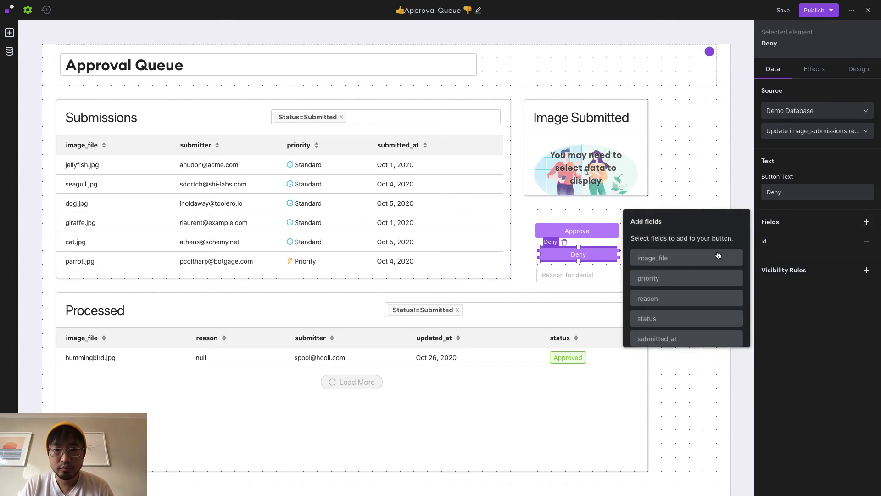
pyautogui.click(684, 302)
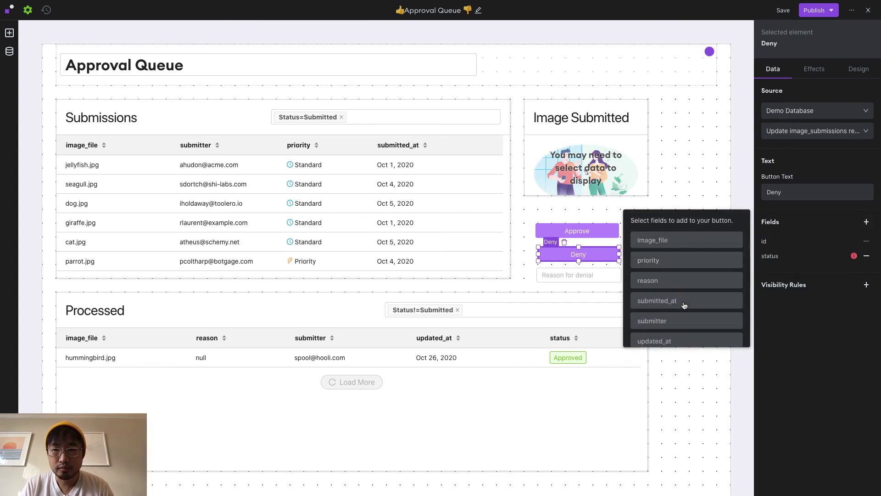
pyautogui.click(792, 257)
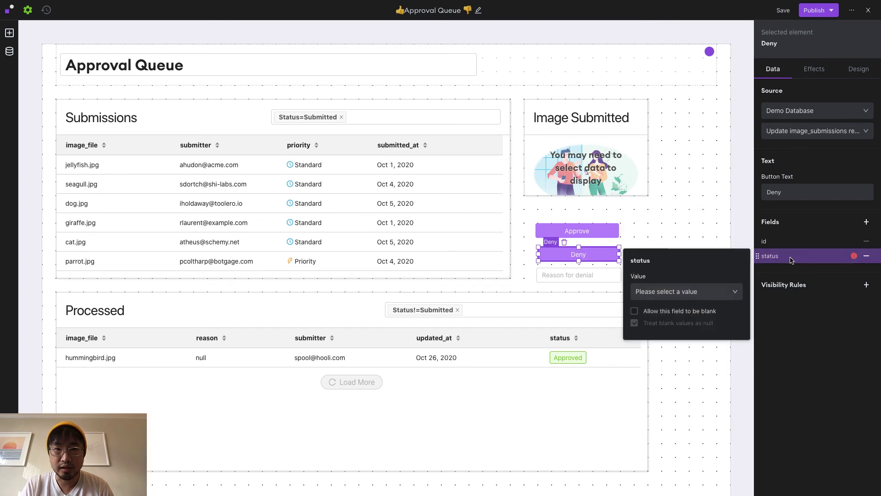
pyautogui.click(701, 293)
pyautogui.click(684, 323)
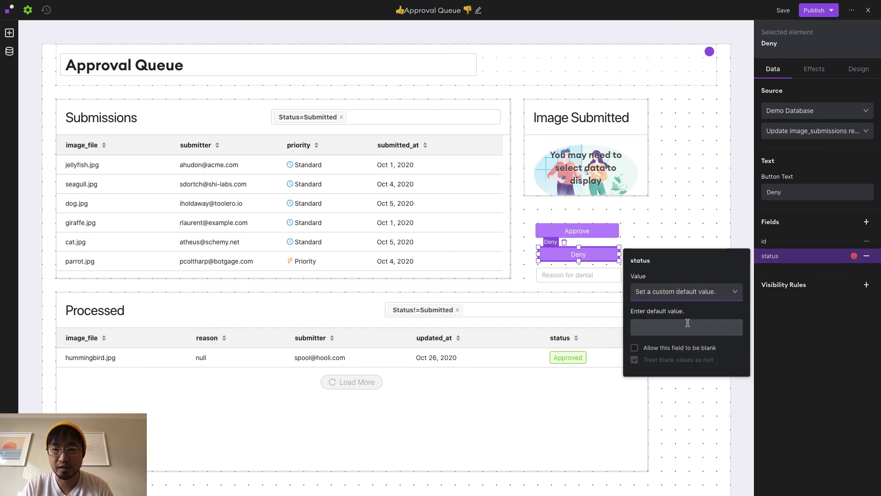
pyautogui.click(693, 328)
pyautogui.write('Denied')
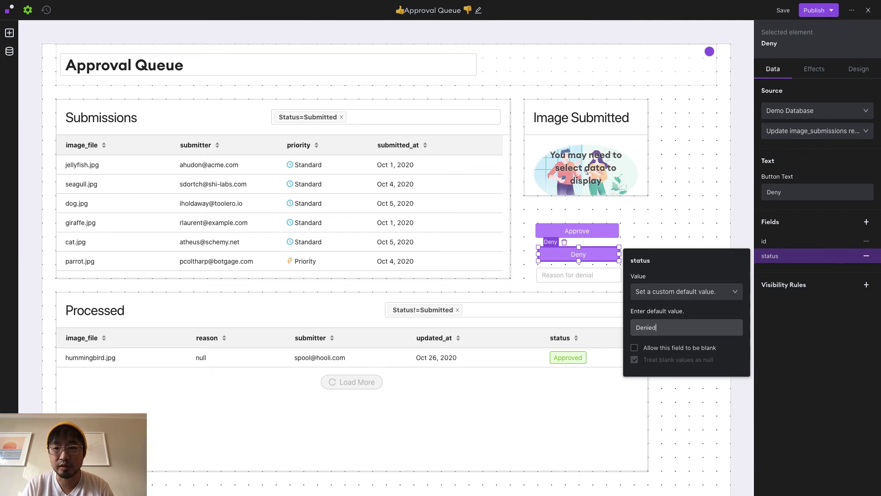
pyautogui.click(776, 344)
pyautogui.click(783, 343)
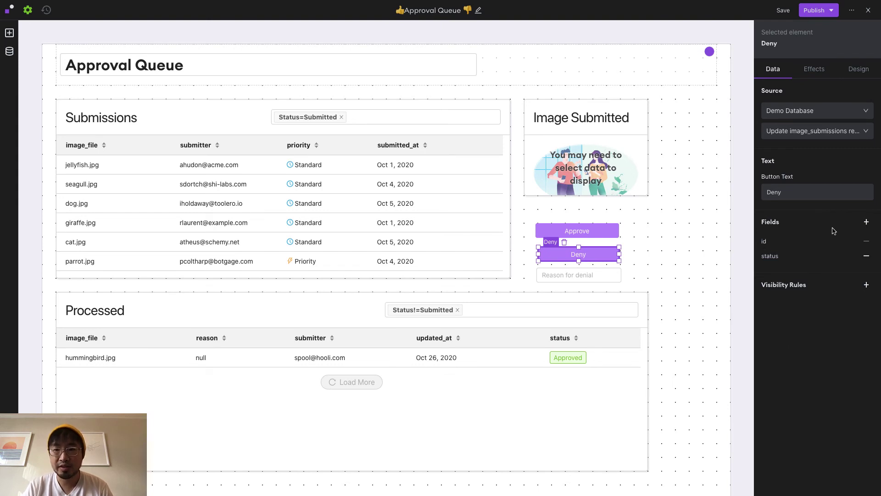
# Step: Add the reason field to the Deny button and bind it to the Reason component's Value
pyautogui.click(867, 224)
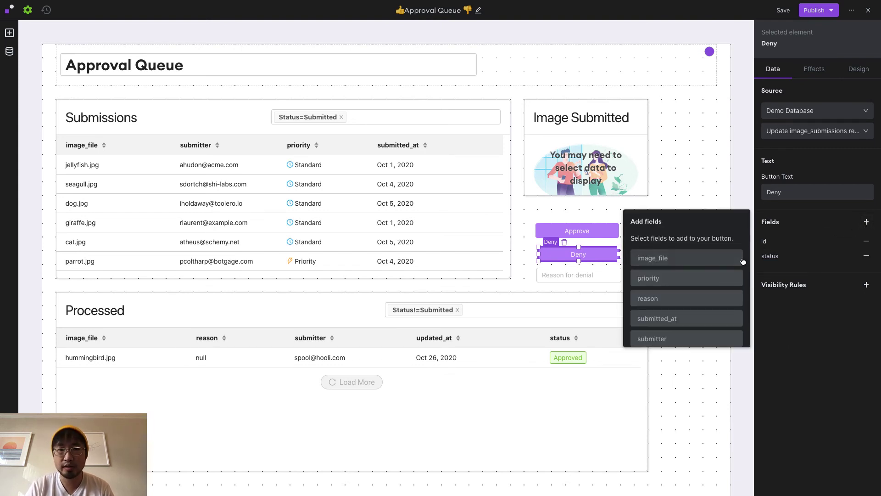
pyautogui.click(669, 299)
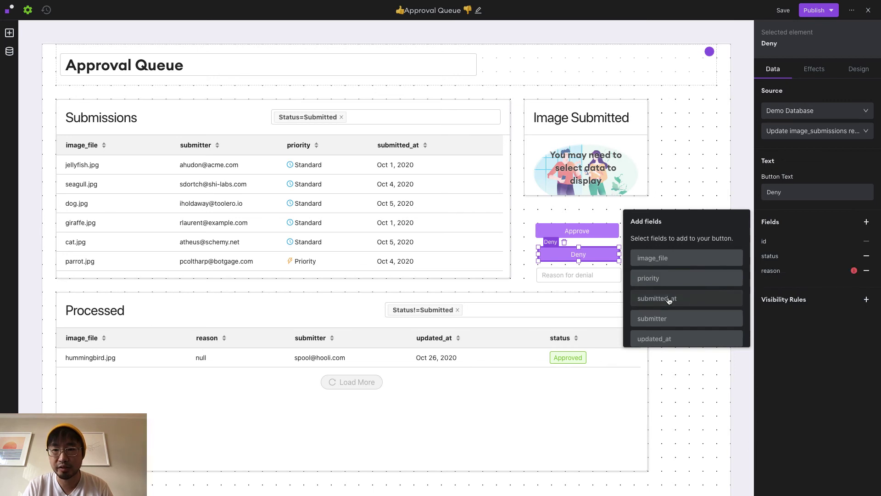
pyautogui.click(805, 273)
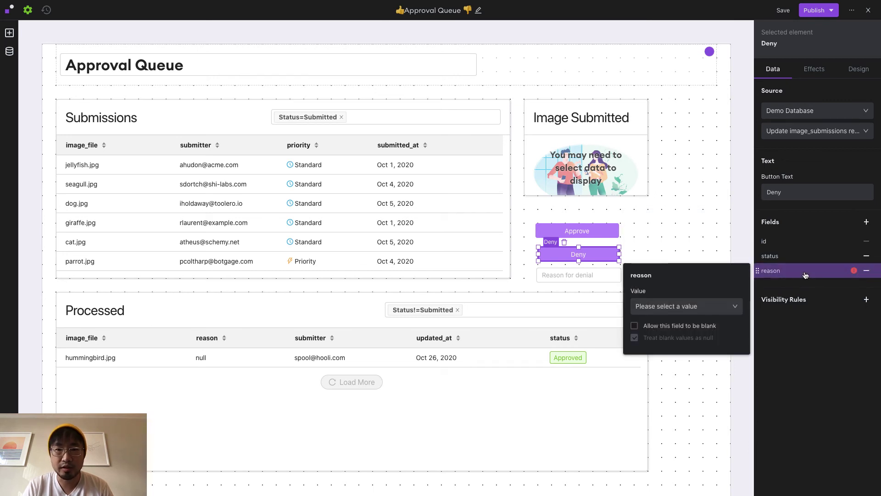
pyautogui.click(702, 308)
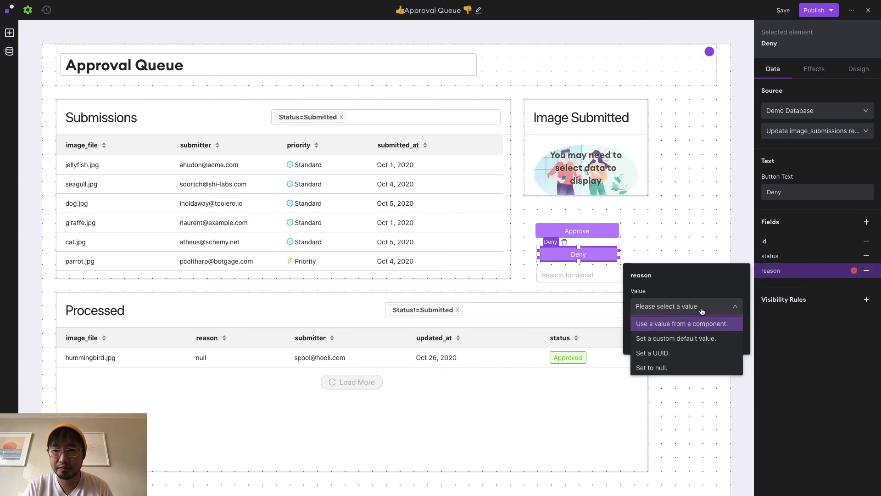
pyautogui.click(688, 324)
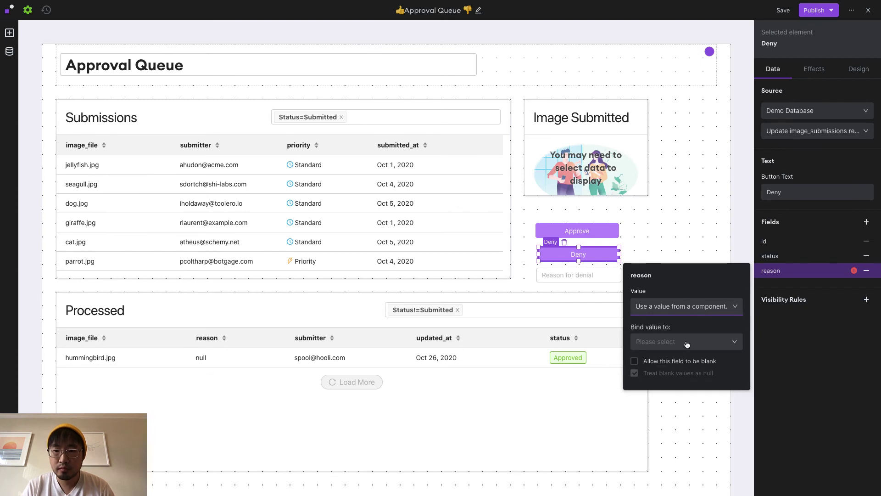
pyautogui.click(687, 344)
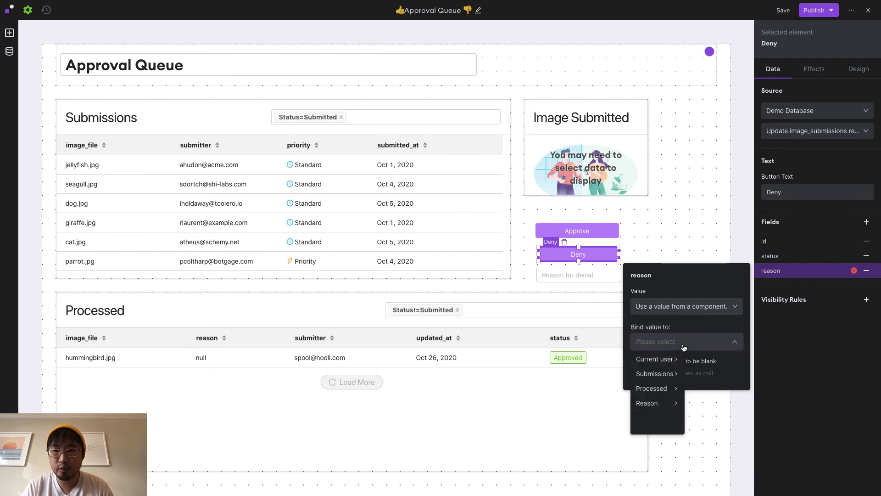
pyautogui.click(651, 409)
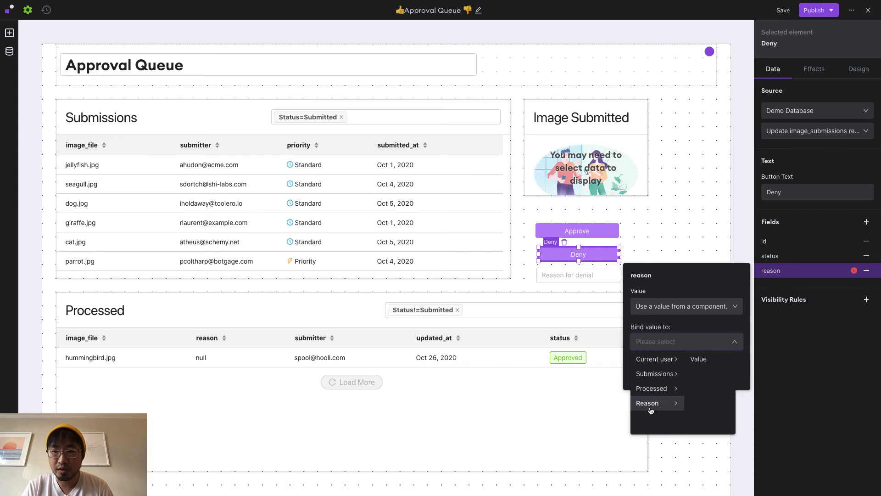
pyautogui.click(714, 365)
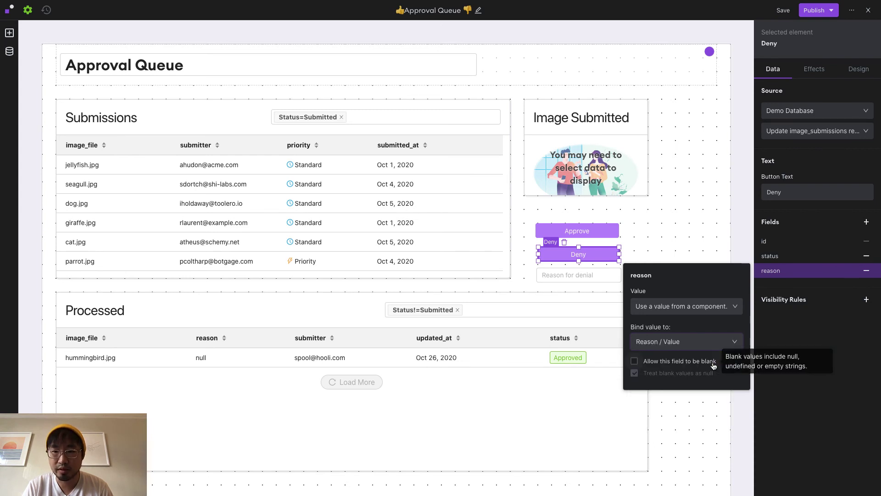
pyautogui.click(786, 290)
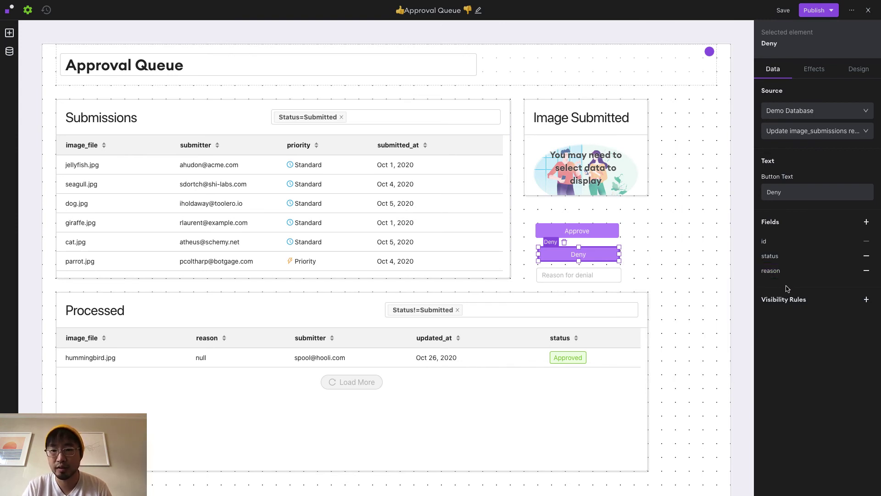
# Step: Set the Deny button's on-submit effects to refresh the Submissions component and the Processed component
pyautogui.click(823, 76)
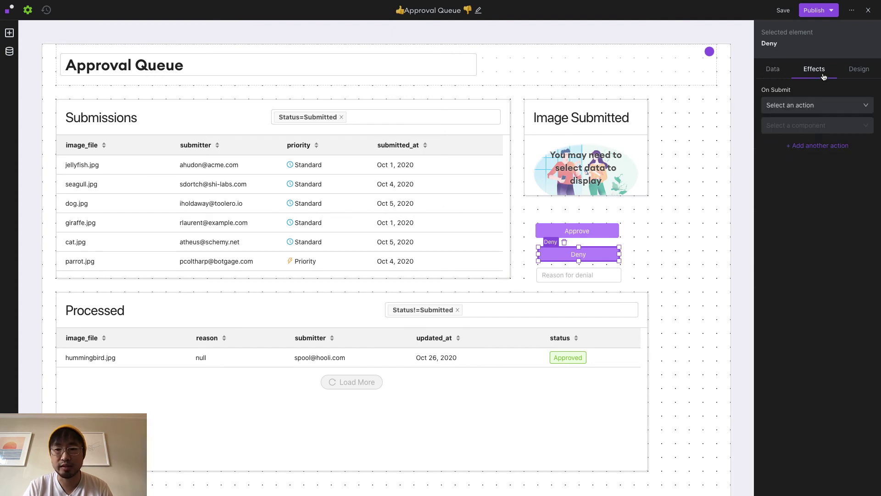
pyautogui.click(816, 107)
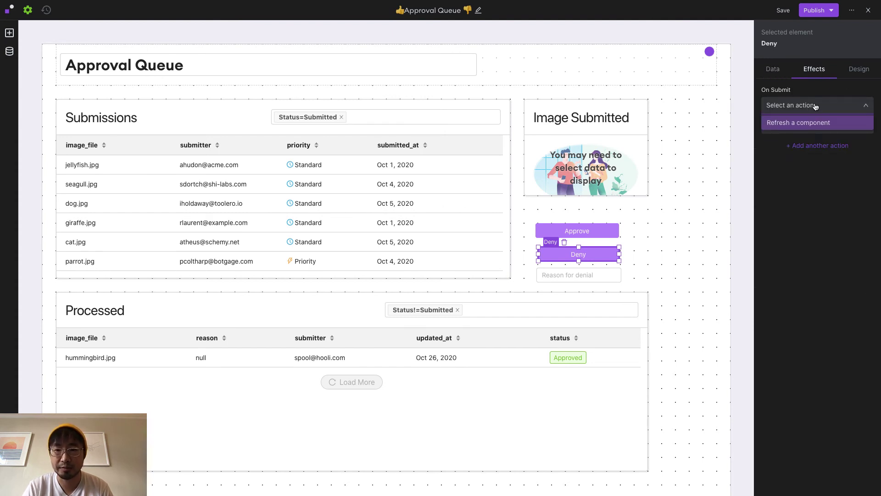
pyautogui.click(801, 126)
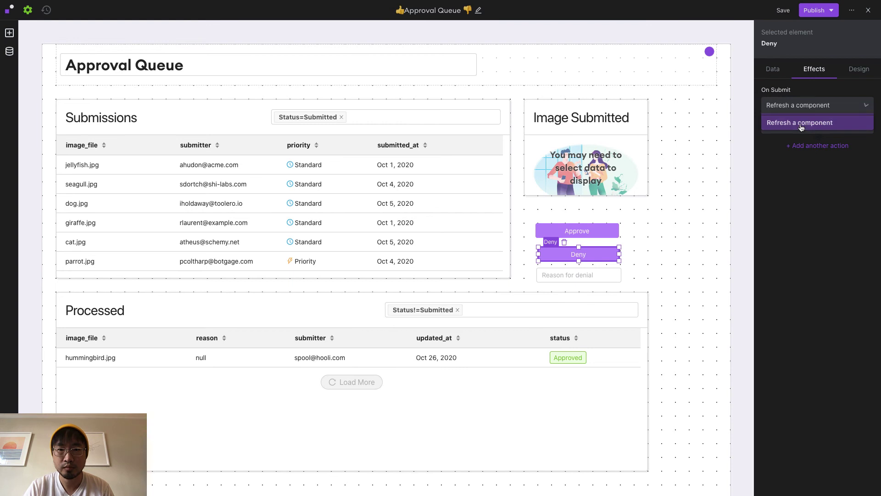
pyautogui.click(816, 132)
pyautogui.click(810, 143)
pyautogui.click(820, 144)
pyautogui.click(807, 163)
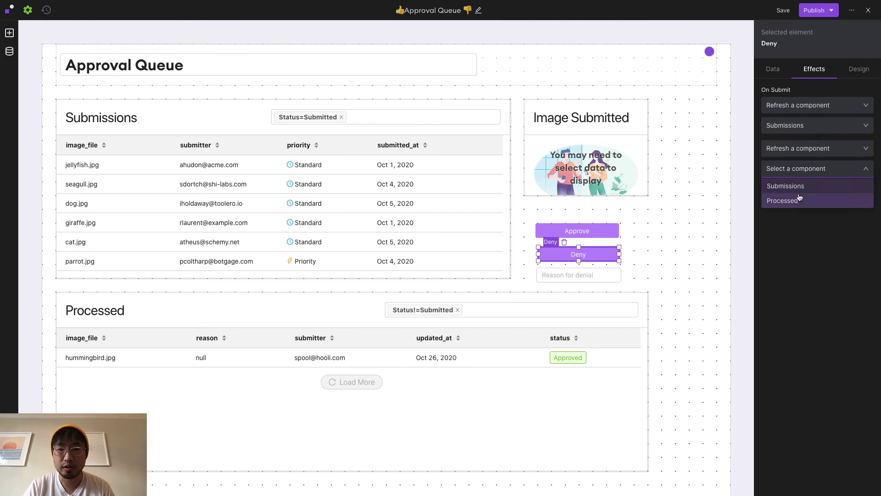
pyautogui.click(799, 200)
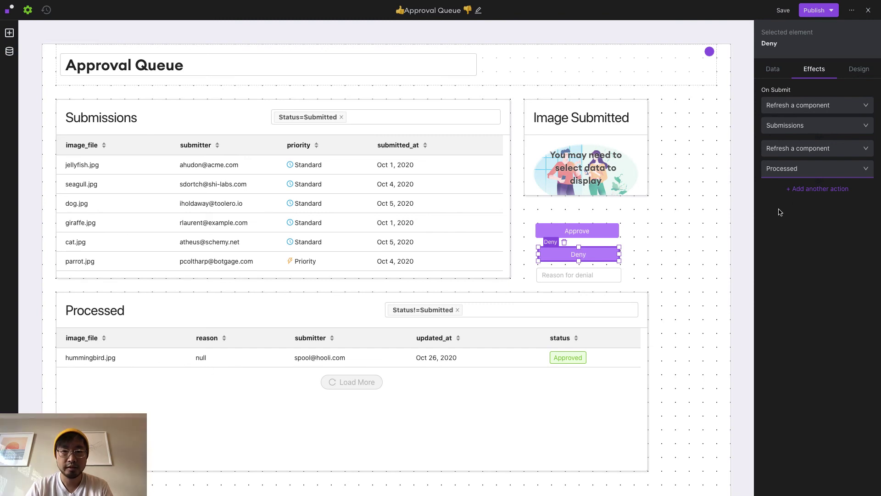
# Step: Add a Button component as a column in the Processed table
pyautogui.click(311, 316)
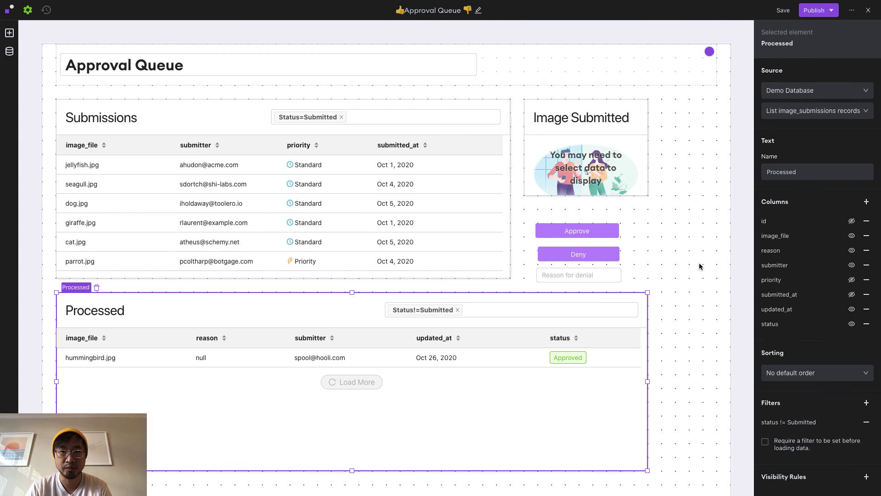
pyautogui.click(867, 203)
pyautogui.click(715, 205)
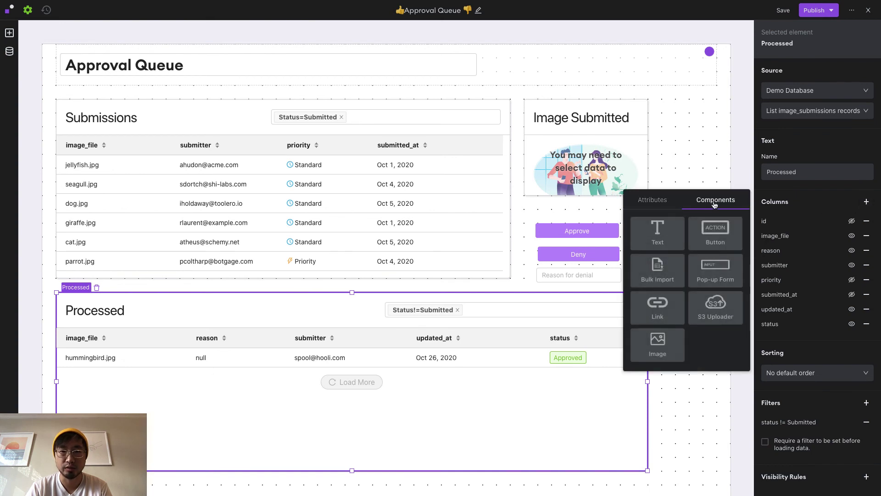
pyautogui.click(715, 237)
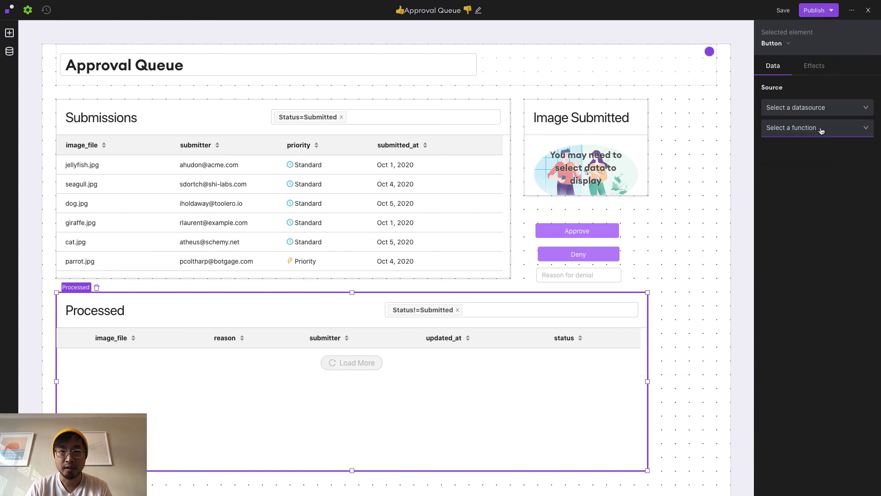
# Step: Connect the Processed table's new button to Demo Database's Update image_submissions record function and set its button text to "Resubmit"
pyautogui.click(810, 110)
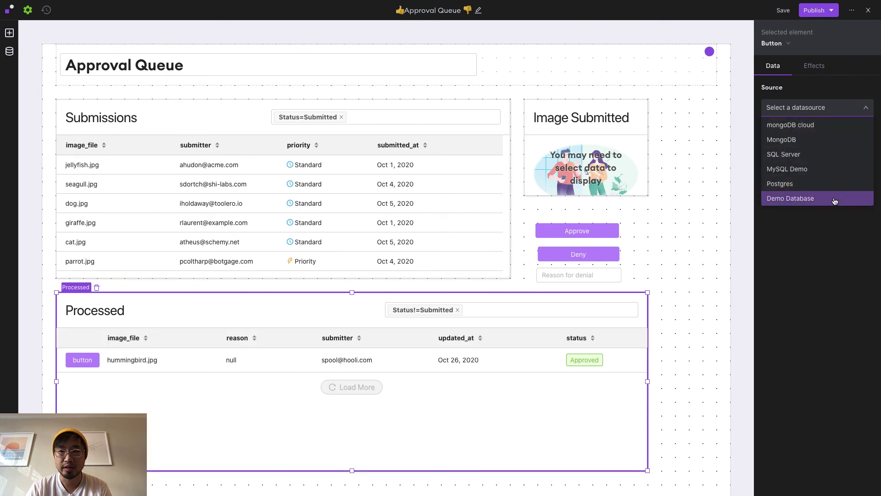
pyautogui.click(834, 200)
pyautogui.click(814, 128)
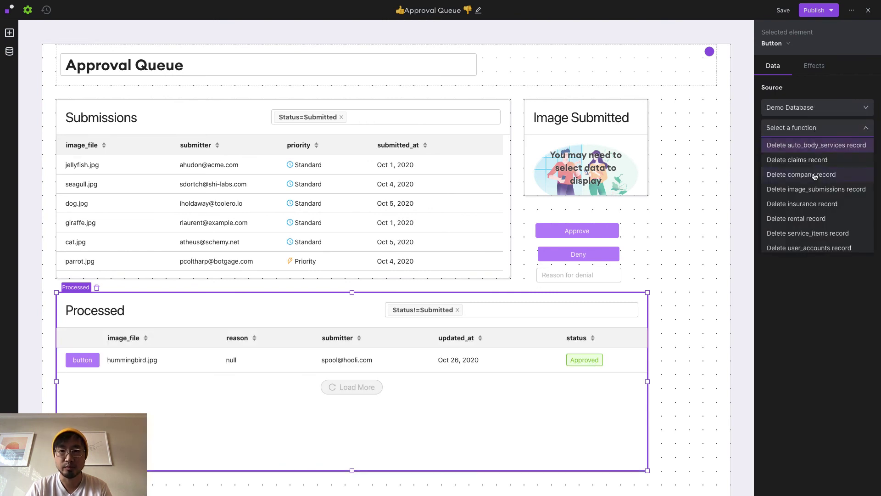
pyautogui.scroll(-5, 811, 192)
pyautogui.scroll(-2, 812, 192)
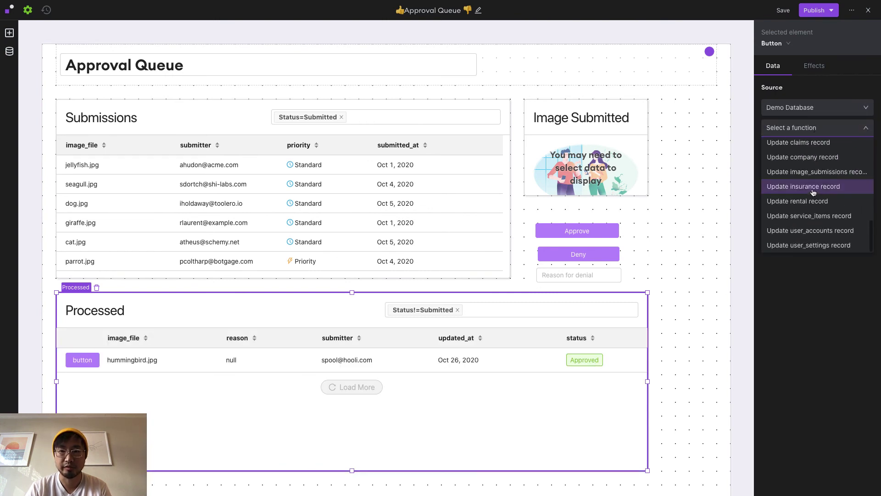
pyautogui.click(842, 176)
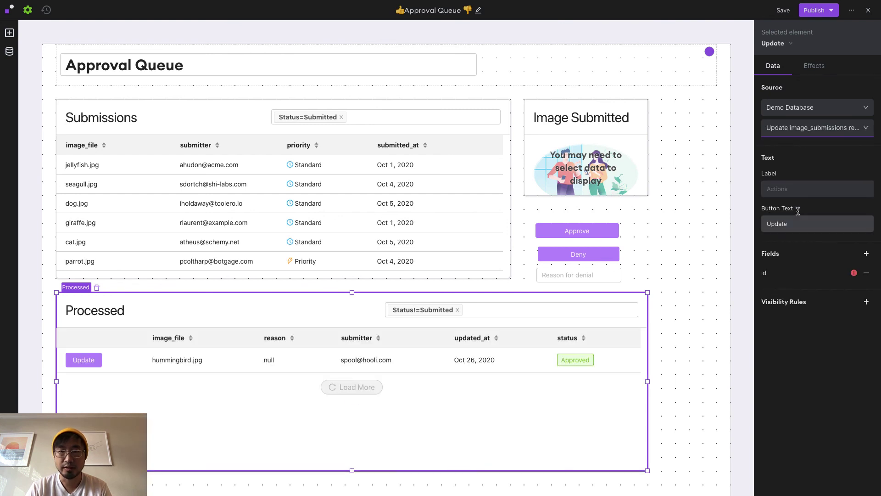
pyautogui.doubleClick(789, 225)
pyautogui.write('Resubmit')
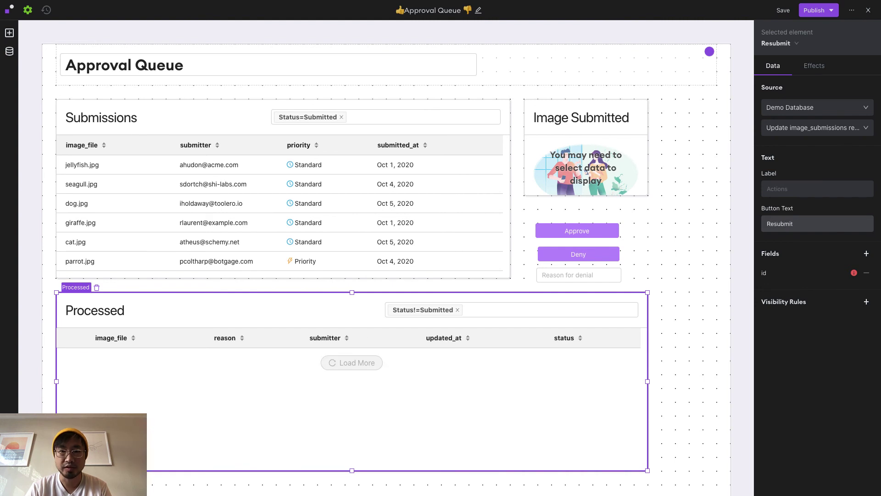
# Step: Bind the Resubmit button's id field to a component value: the Id from This Row's data
pyautogui.click(787, 273)
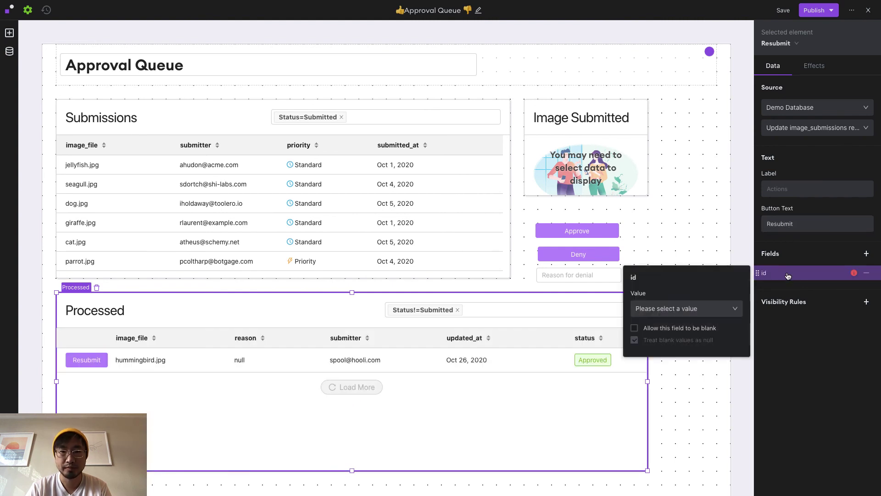
pyautogui.click(700, 314)
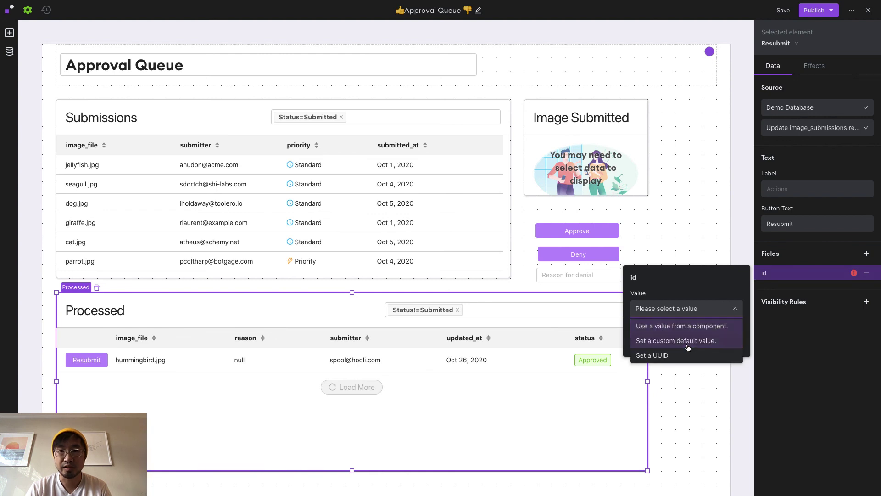
pyautogui.click(683, 326)
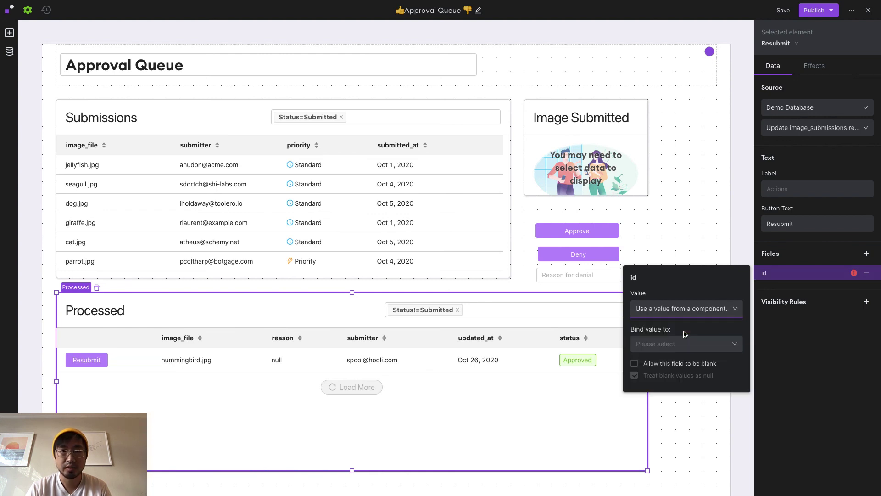
pyautogui.click(688, 342)
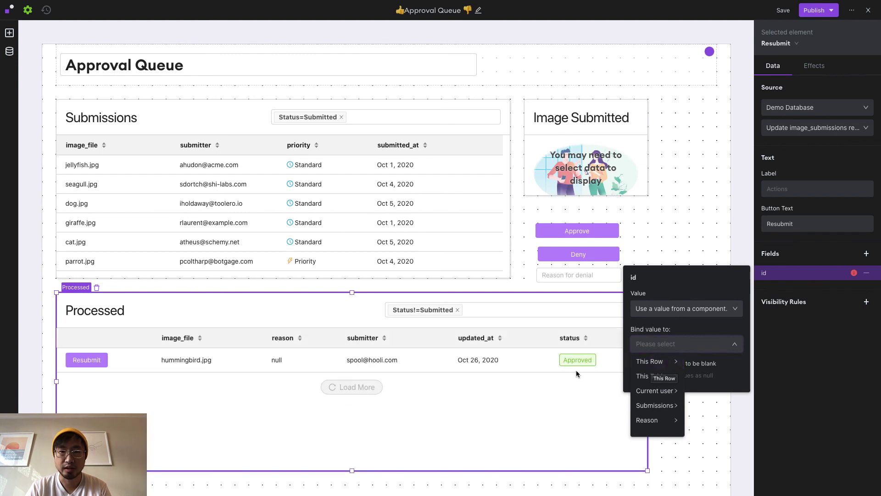
pyautogui.click(648, 366)
pyautogui.click(705, 365)
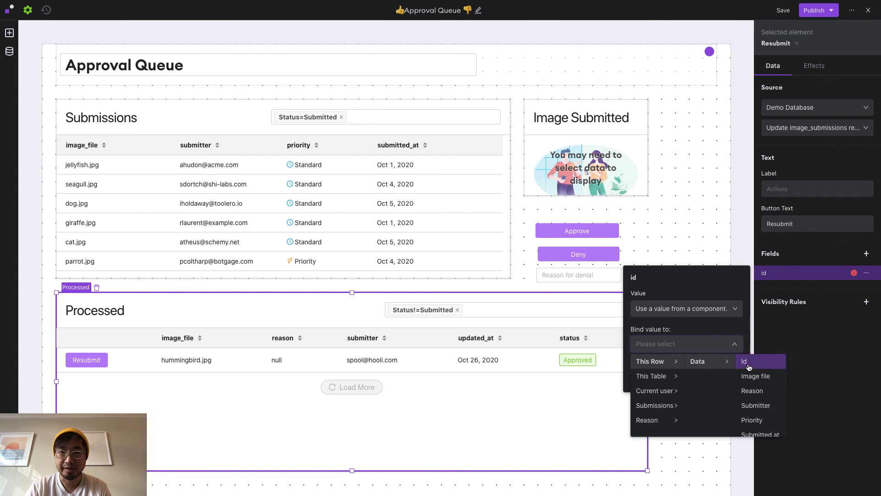
pyautogui.click(749, 366)
pyautogui.click(812, 312)
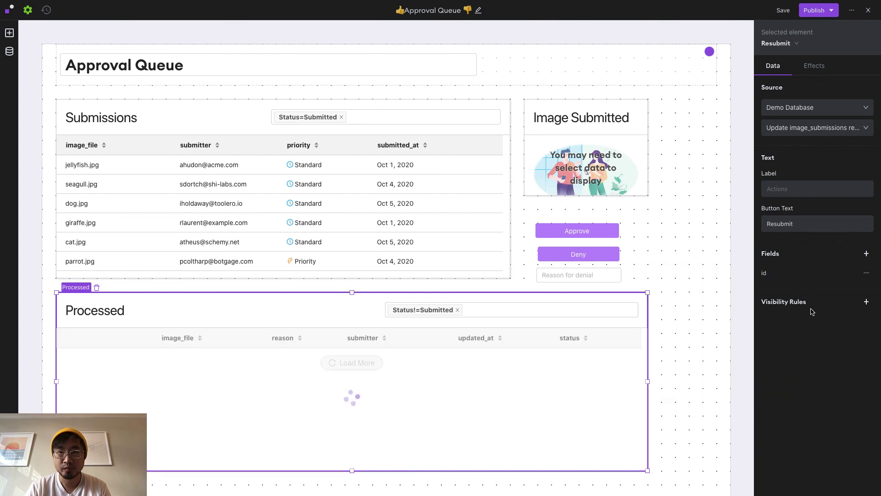
# Step: Add the status field to the Resubmit button and give it the custom default value "Submitted"
pyautogui.click(866, 254)
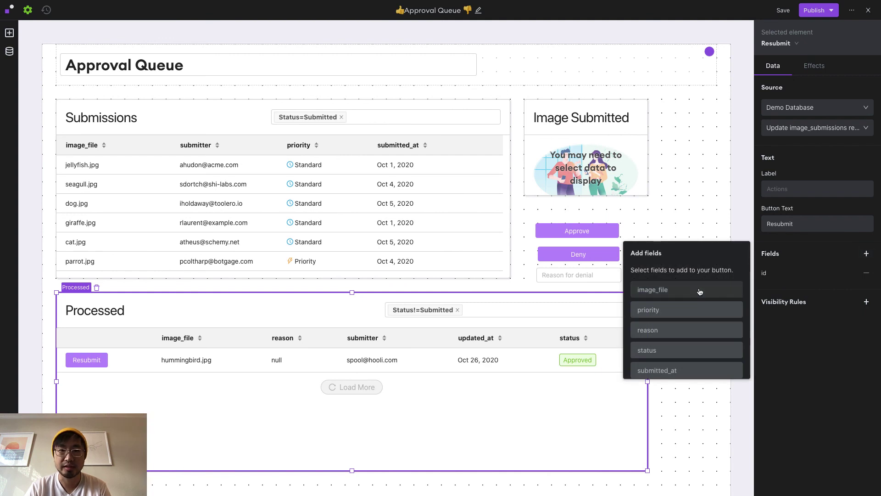
pyautogui.click(669, 352)
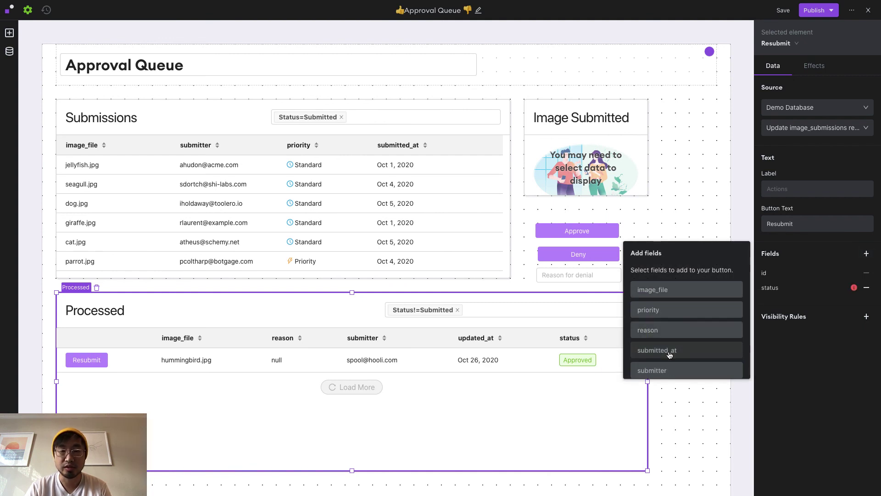
pyautogui.click(788, 289)
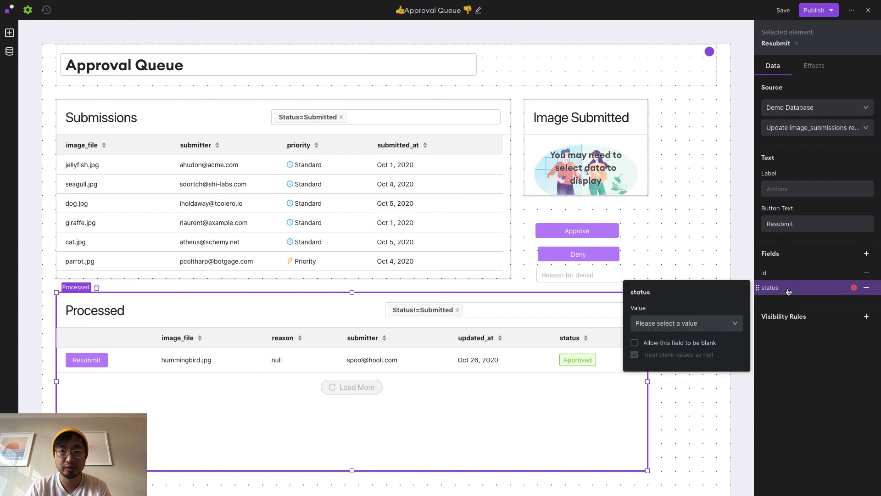
pyautogui.click(698, 325)
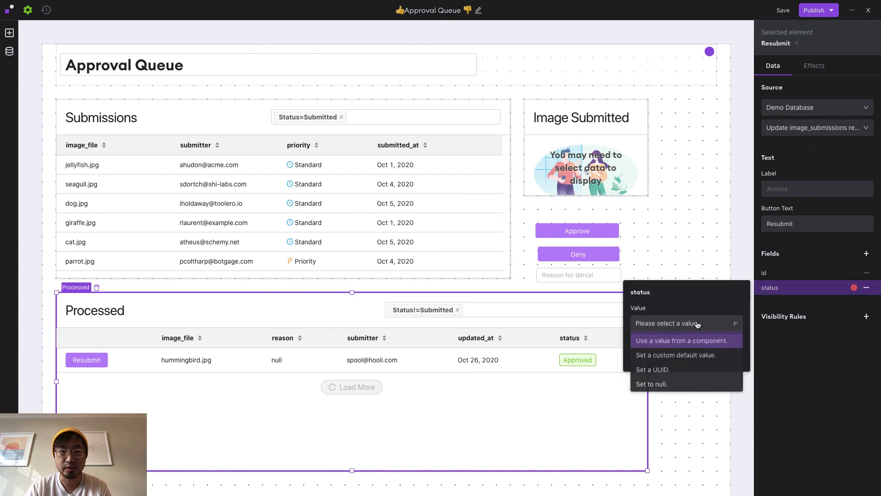
pyautogui.click(689, 356)
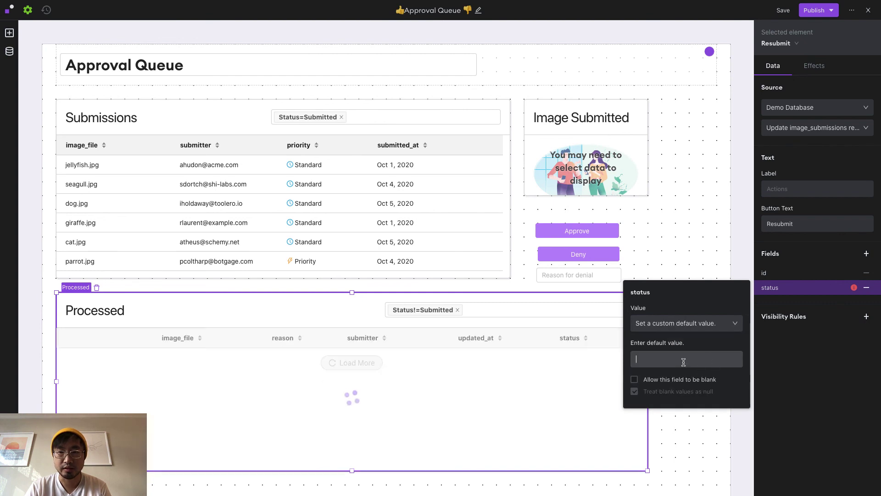
pyautogui.write('mi')
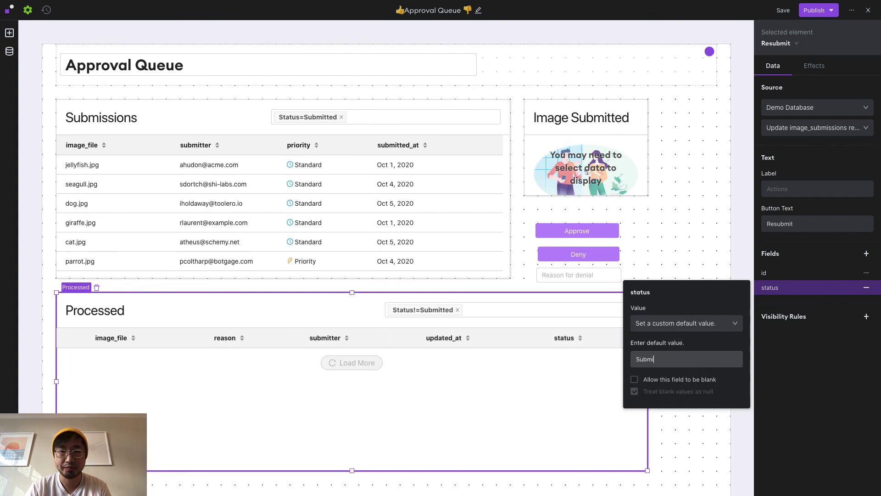
pyautogui.write('tted')
pyautogui.click(798, 373)
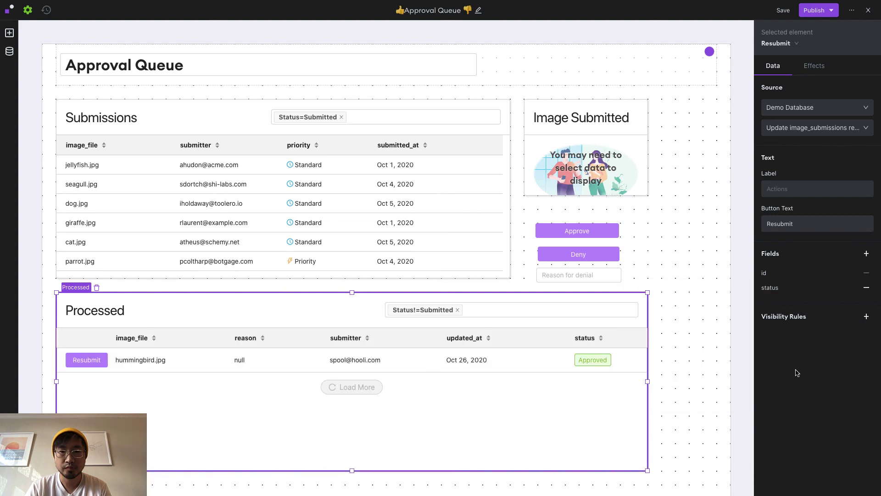
# Step: Publish the Approval Queue space to the Default and Staging environments and exit the editor
pyautogui.click(817, 11)
pyautogui.click(833, 122)
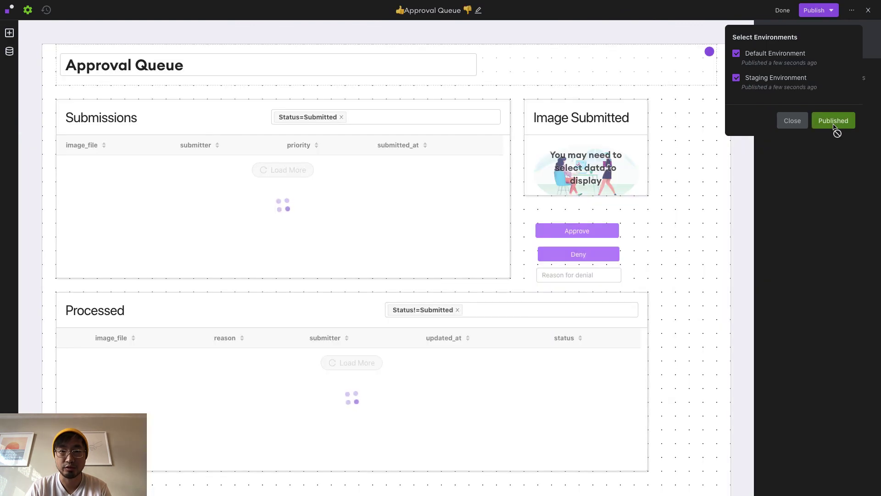
pyautogui.click(868, 10)
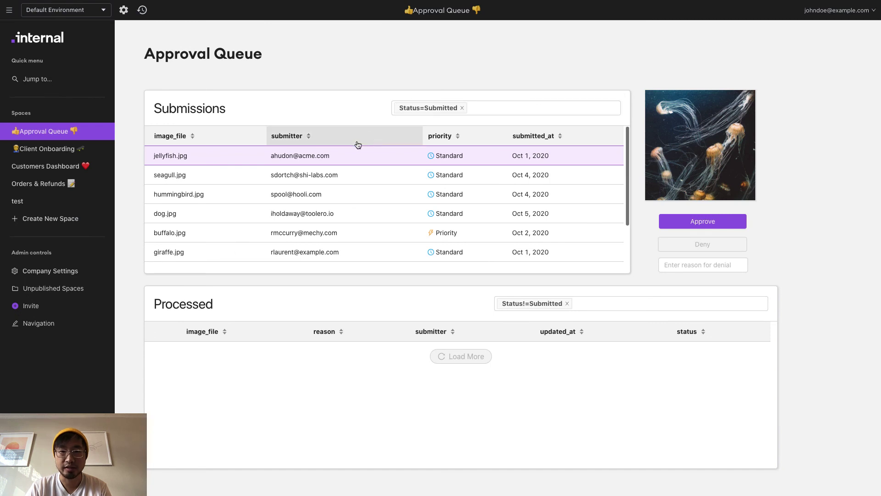
# Step: Preview the submitted images for the seagull.jpg and hummingbird.jpg rows in the Submissions table
pyautogui.click(318, 170)
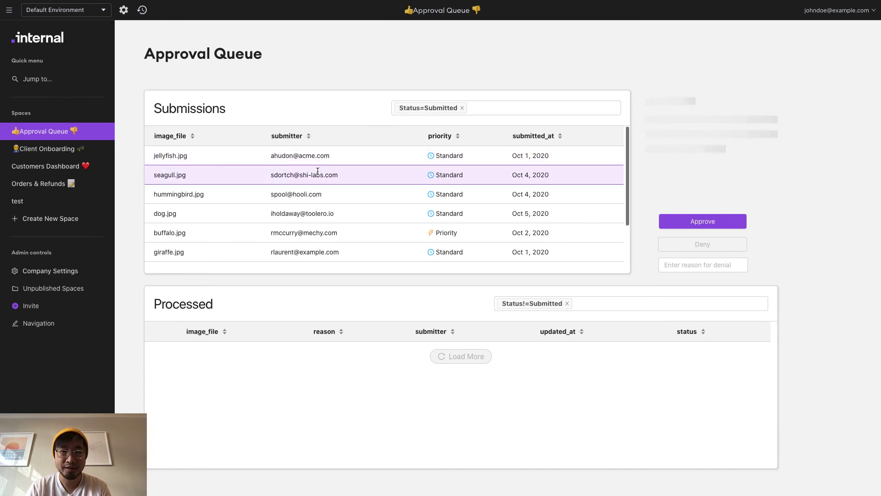
pyautogui.click(340, 197)
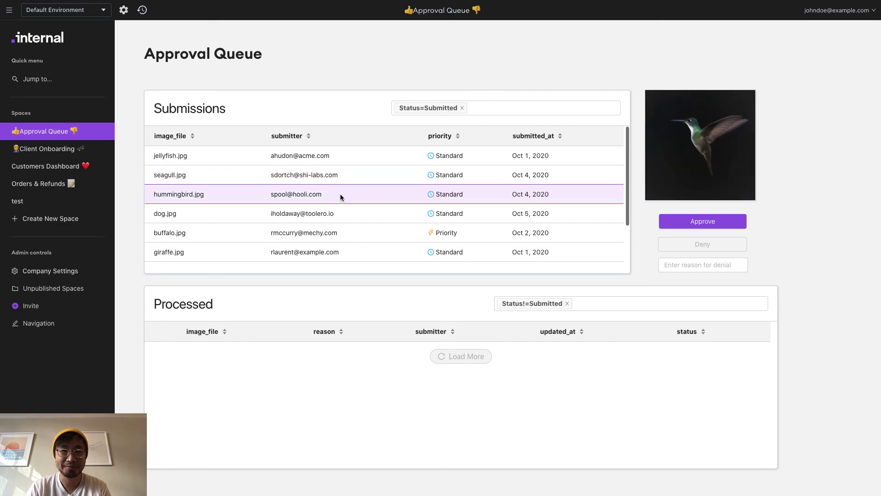